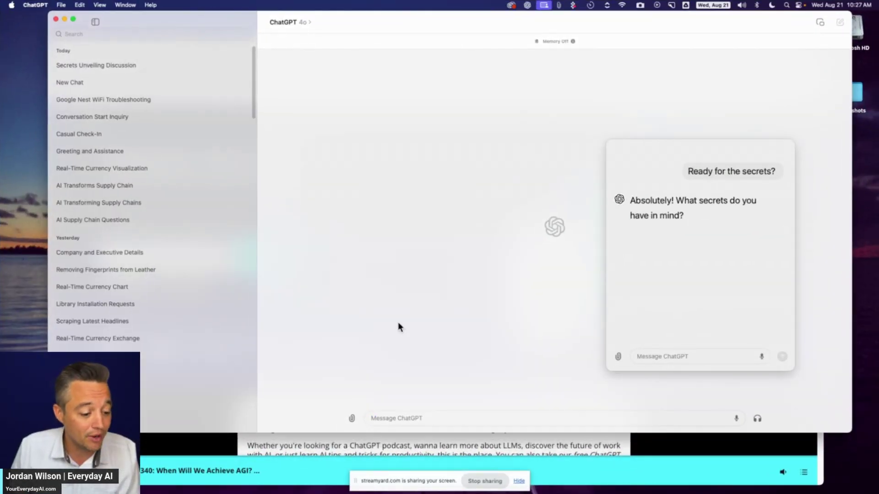
- Shrink the companion chat into the bottom-right corner over the Everyday AI site and pop the ChatGPT web tab into its own window
left_click(477, 446)
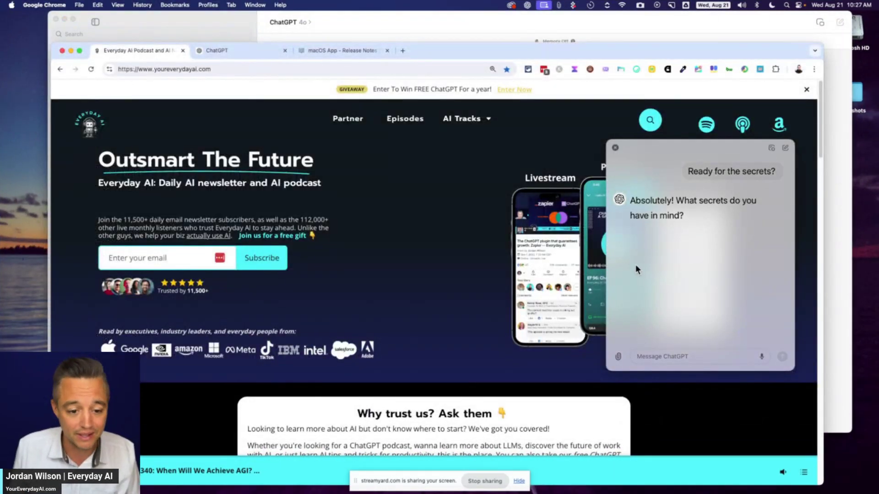
left_click_drag(697, 141, 736, 298)
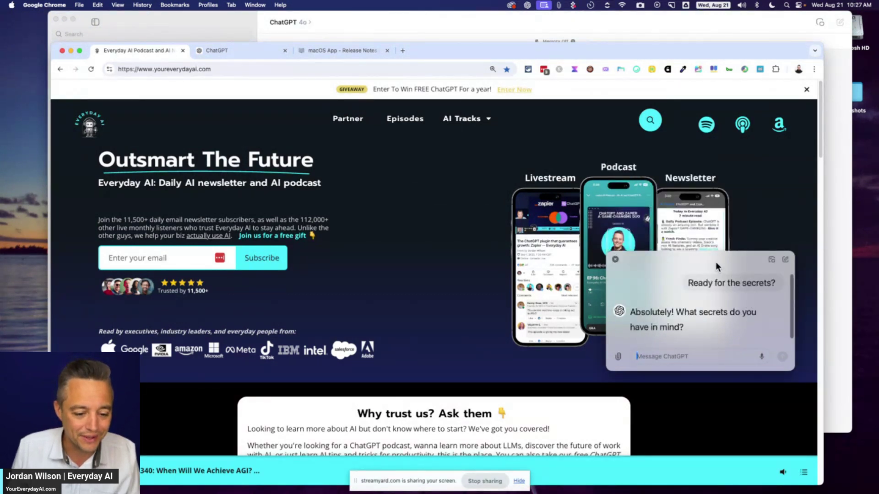
left_click_drag(716, 262, 738, 362)
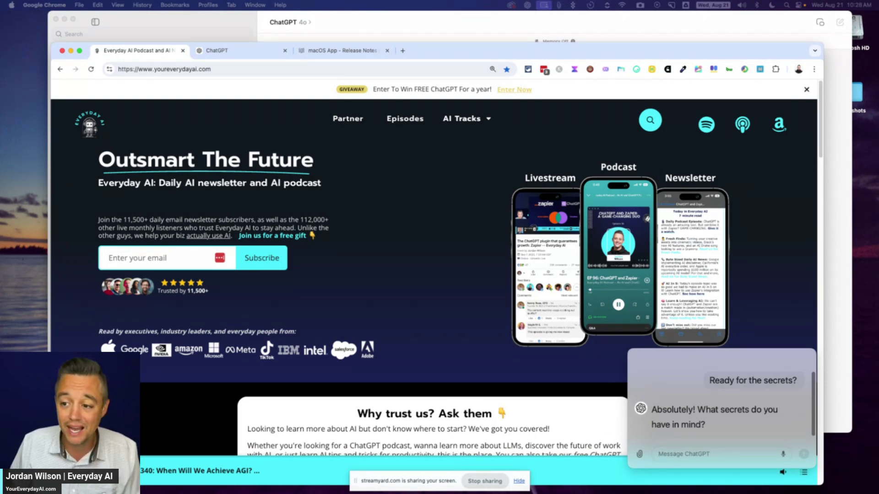
mouse_move(278, 51)
left_mouse_down()
mouse_move(435, 68)
mouse_move(310, 17)
mouse_move(240, 39)
mouse_move(270, 35)
left_mouse_up()
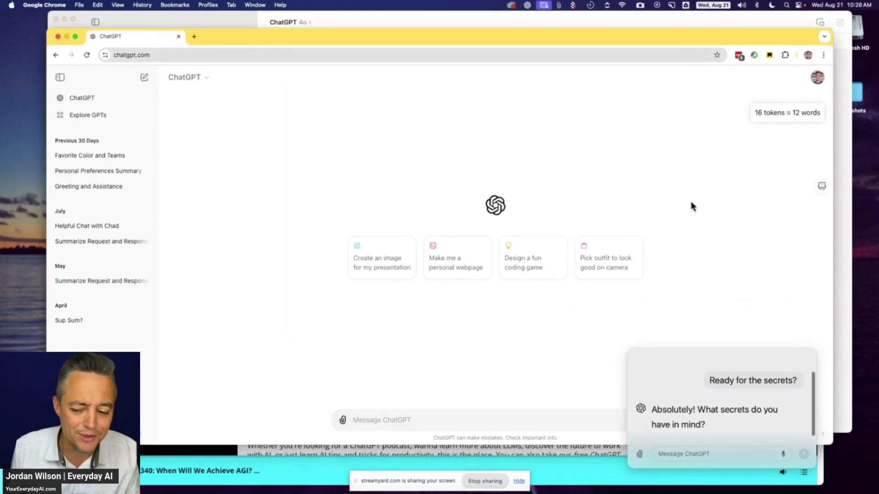
- Check the account menu's macOS app option, then put away the separate ChatGPT browser window
left_click(818, 79)
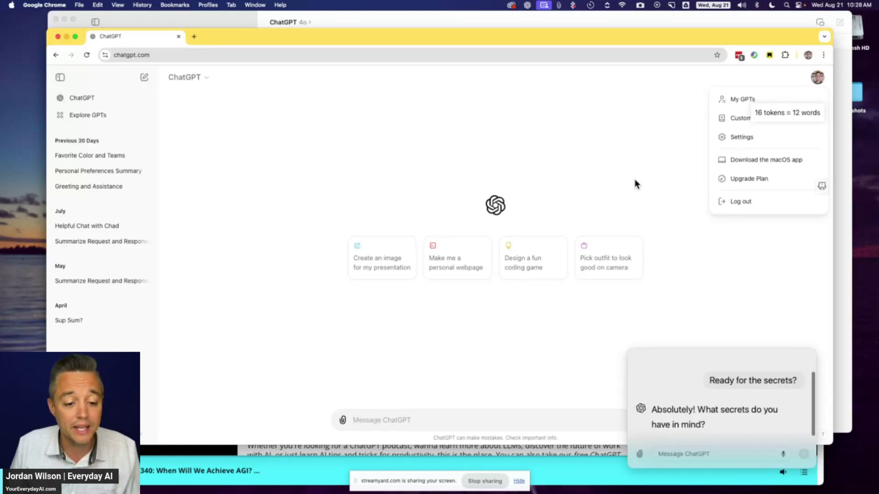
key("super+m")
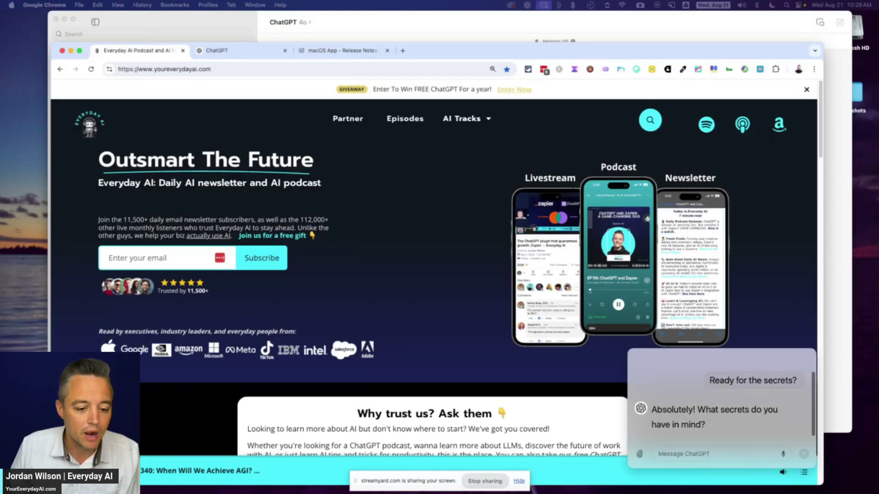
- Close the companion chat, look through two past conversations, and start a new blank chat
left_click(709, 28)
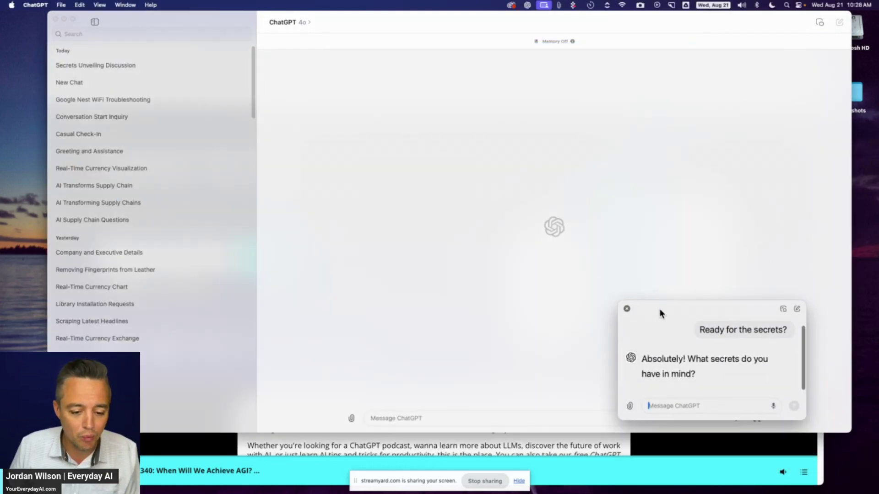
left_click_drag(659, 310, 583, 212)
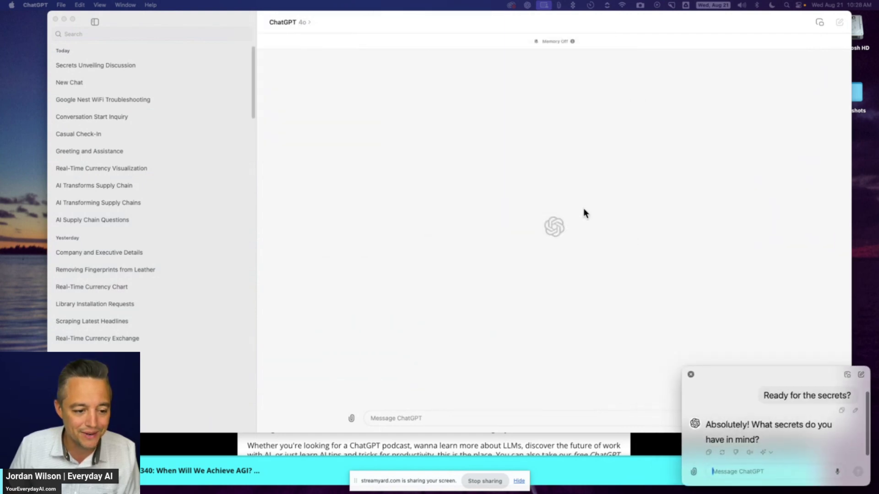
left_click(691, 376)
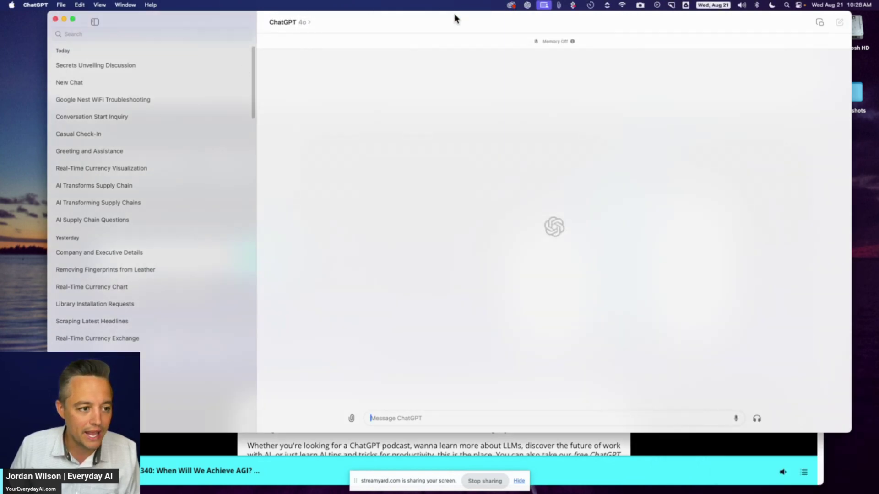
left_click_drag(455, 18, 453, 27)
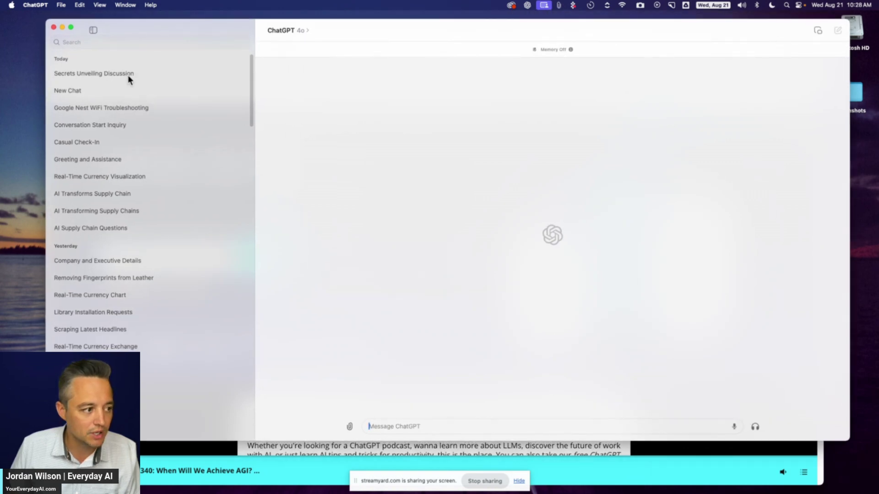
left_click(116, 109)
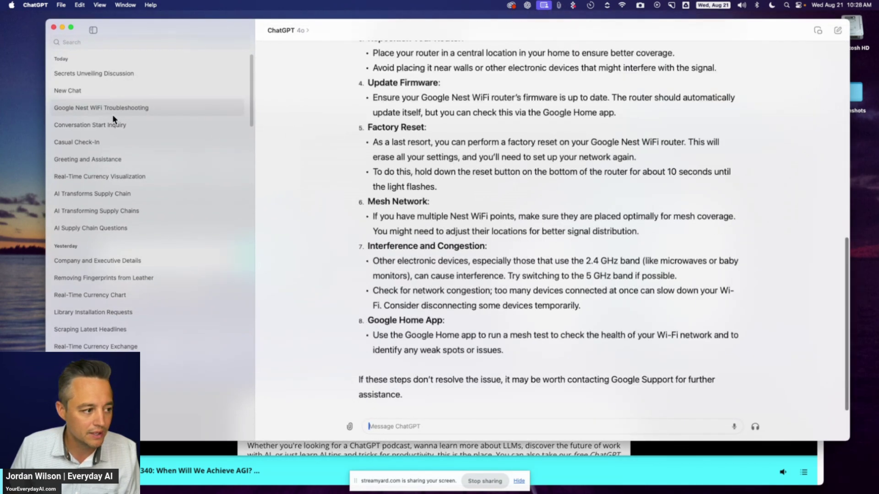
left_click(121, 125)
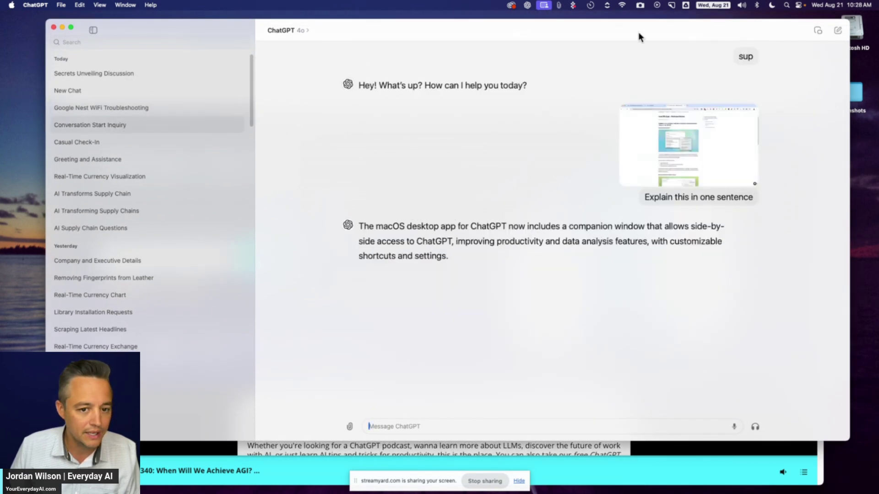
left_click(837, 31)
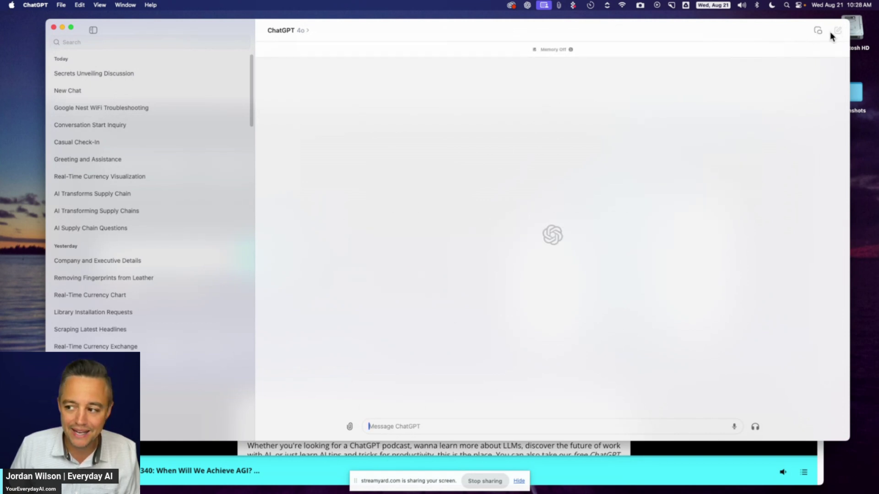
- Open a new companion chat and send 'sup', getting back 'Hey! What's up? How can I help you today?'
left_click(819, 31)
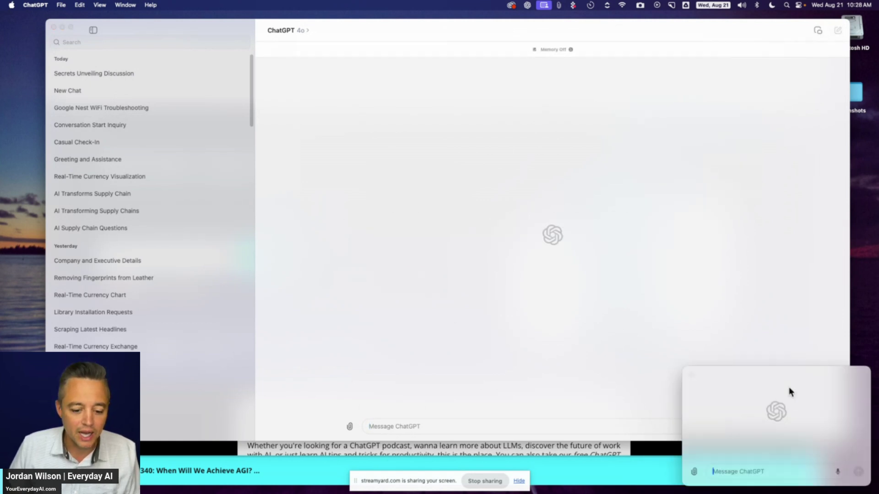
left_click_drag(780, 381, 763, 359)
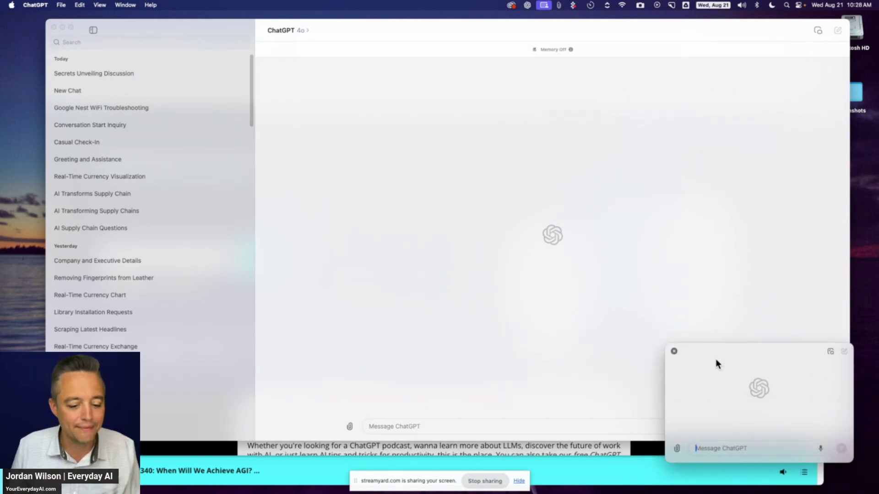
left_click_drag(212, 33, 196, 32)
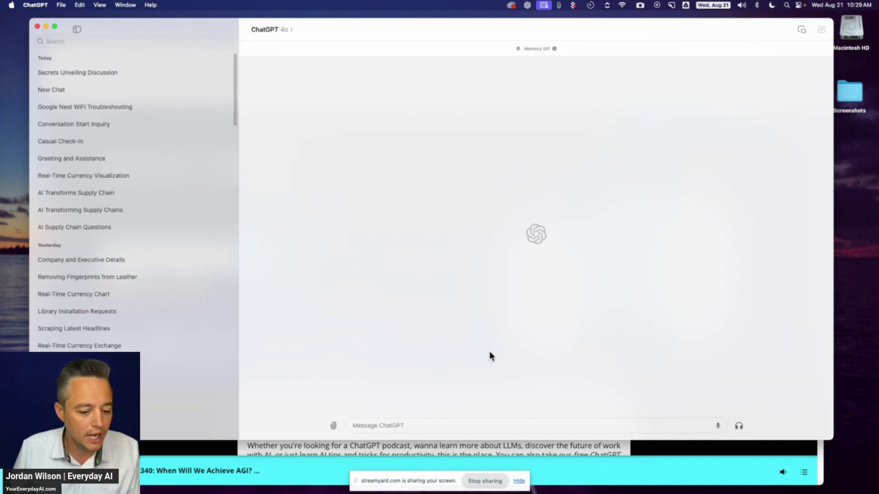
left_click(802, 29)
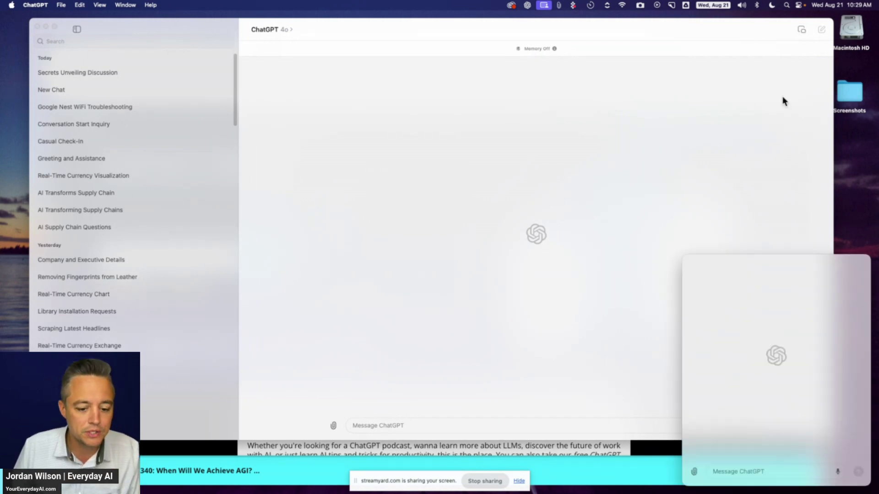
type("sup")
key("Return")
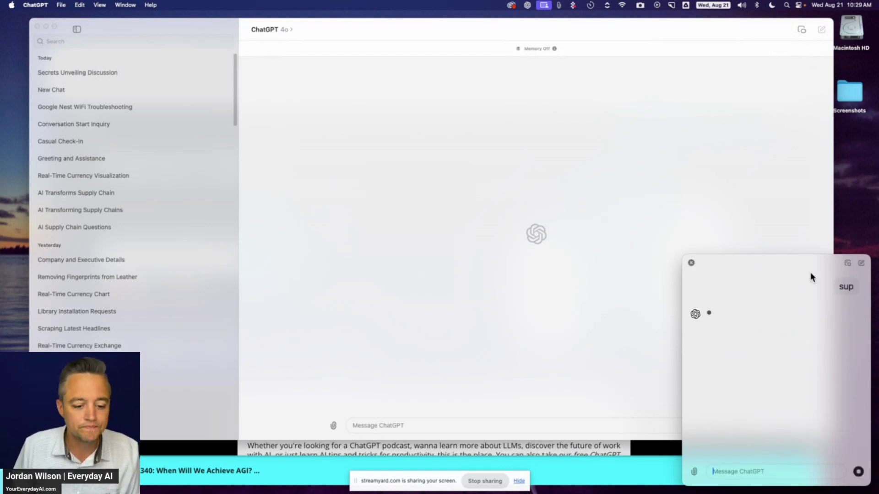
left_click_drag(781, 282, 770, 219)
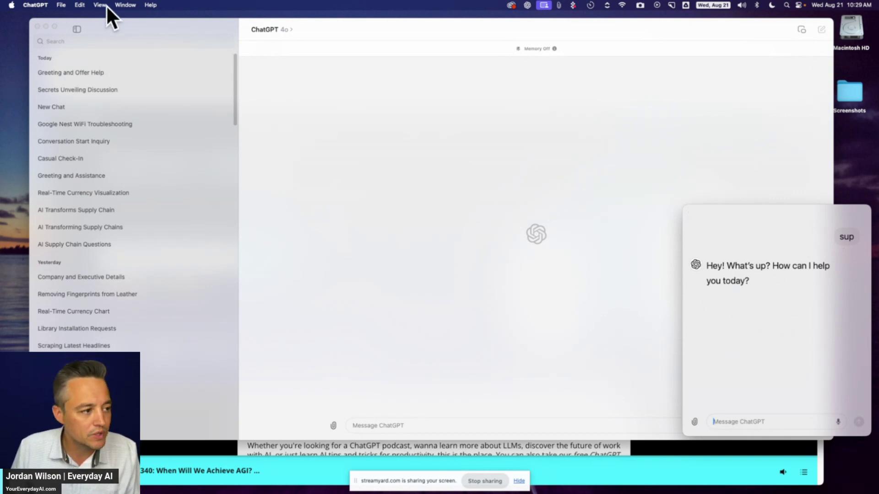
- Bring all ChatGPT windows to the front and expand the companion chat over the web page
left_click(123, 6)
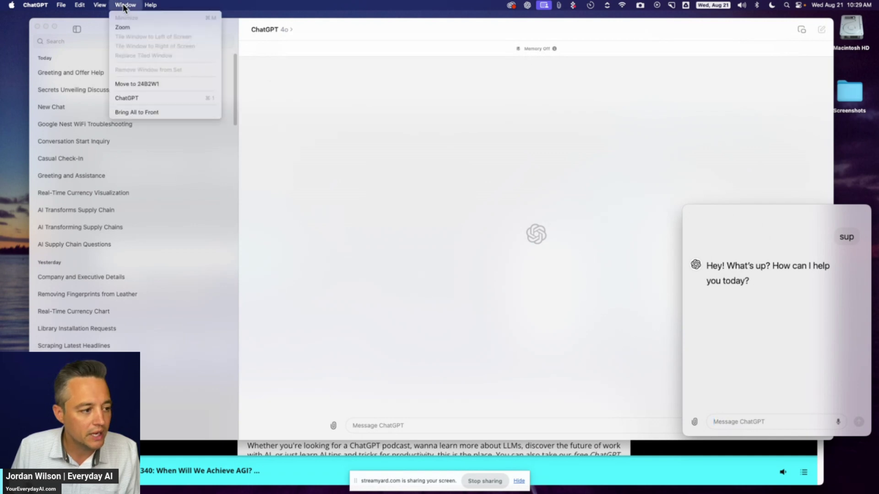
left_click(128, 112)
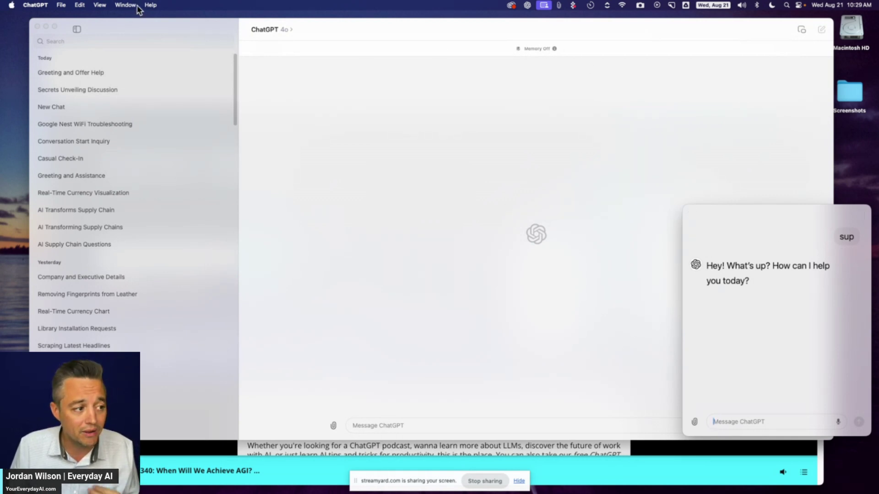
left_click_drag(787, 232, 732, 216)
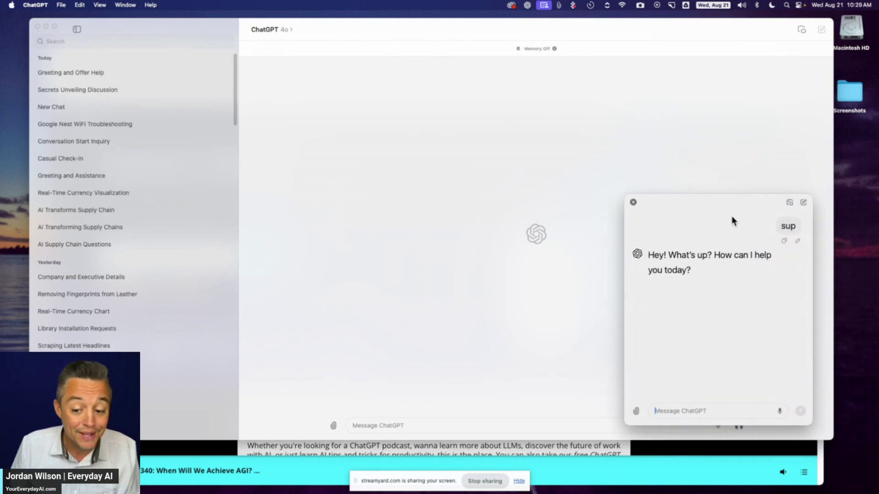
left_click(650, 460)
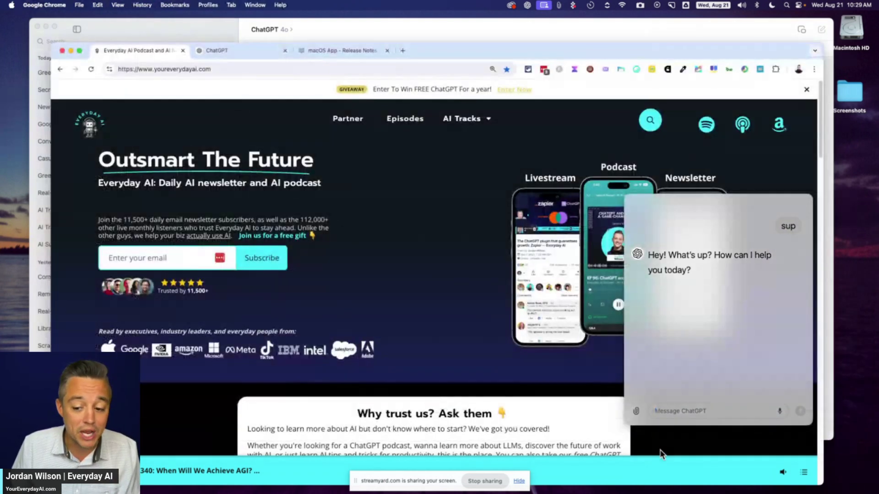
left_click_drag(737, 206, 783, 182)
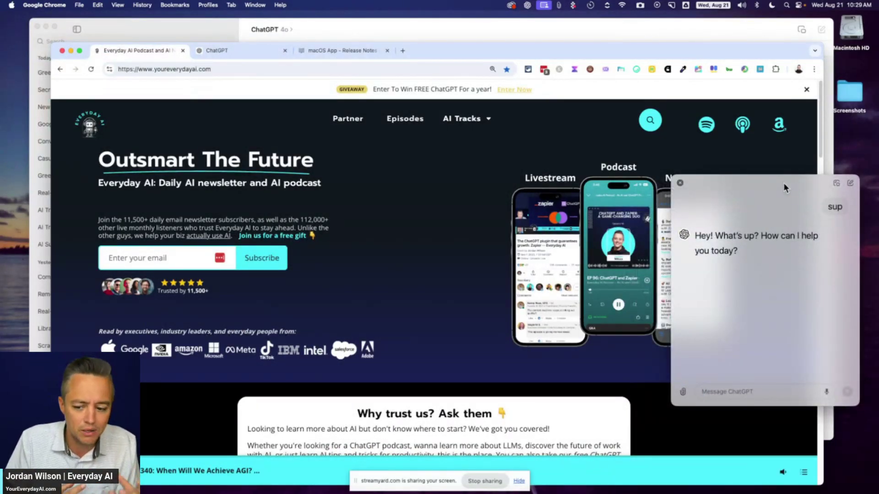
double_click(781, 176)
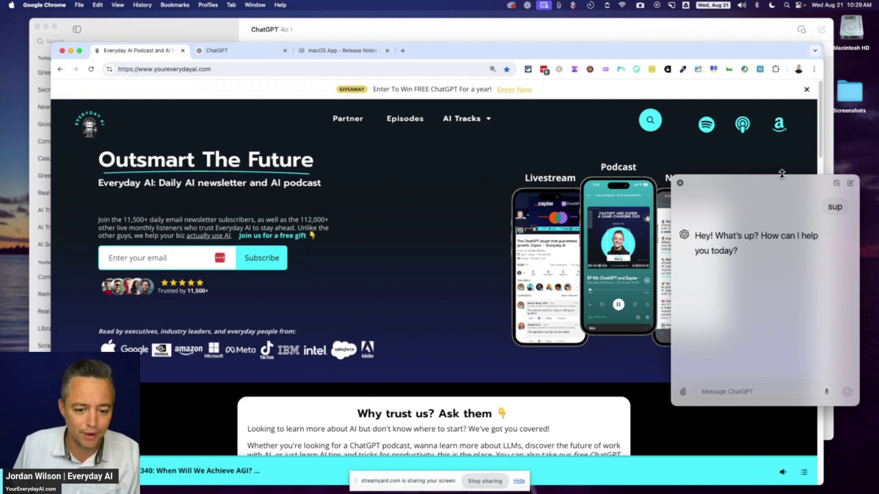
double_click(859, 405)
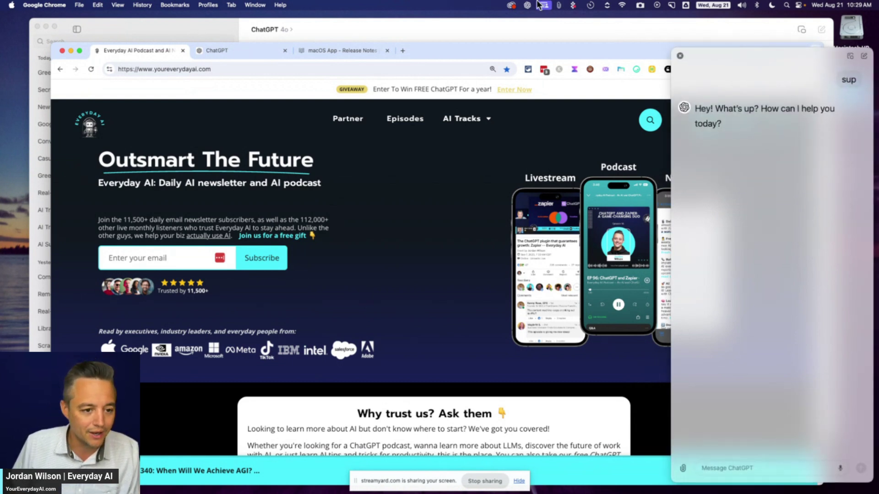
- Resize the browser behind the companion chat and open the 'sup' conversation in the full app window
left_click_drag(527, 69, 491, 35)
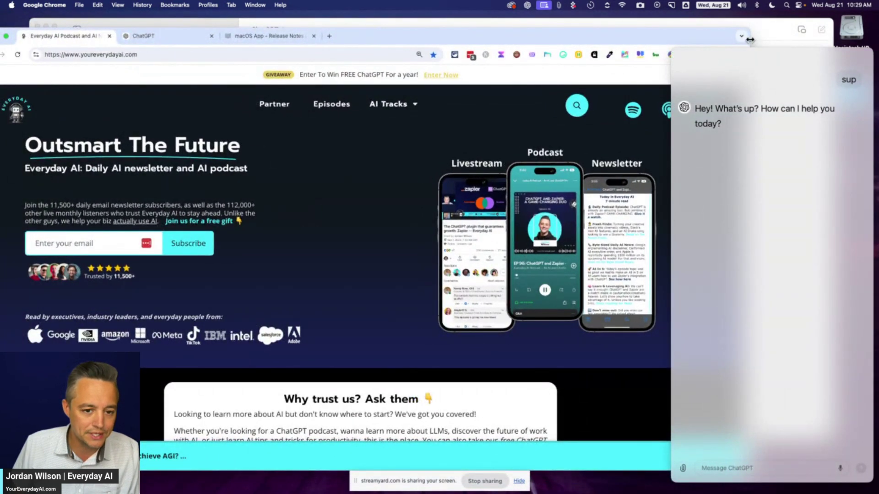
left_click_drag(751, 41, 668, 48)
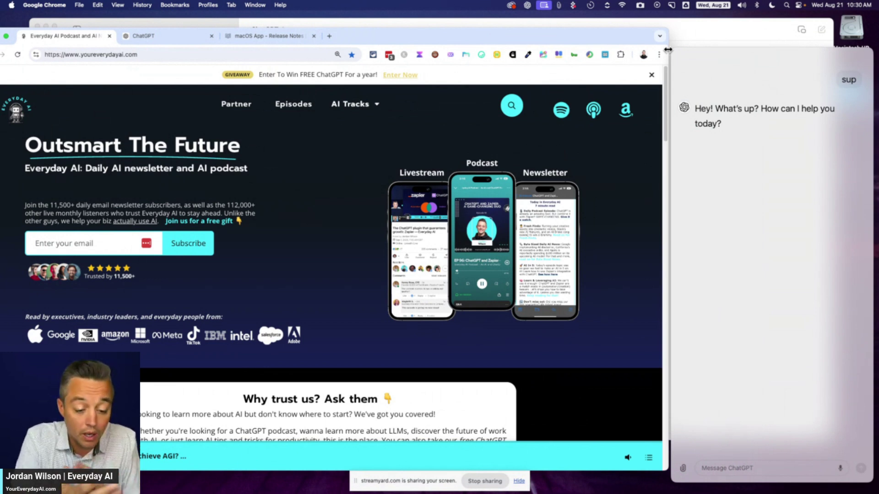
left_click_drag(668, 49, 767, 49)
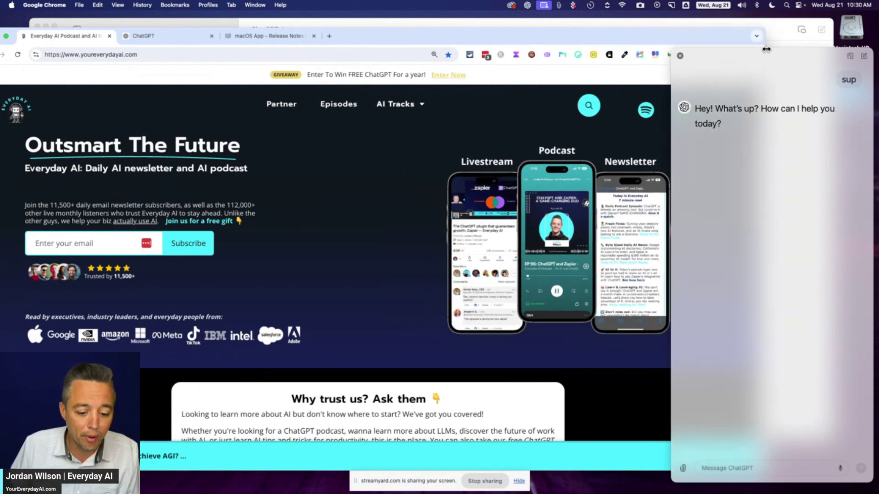
left_click(852, 56)
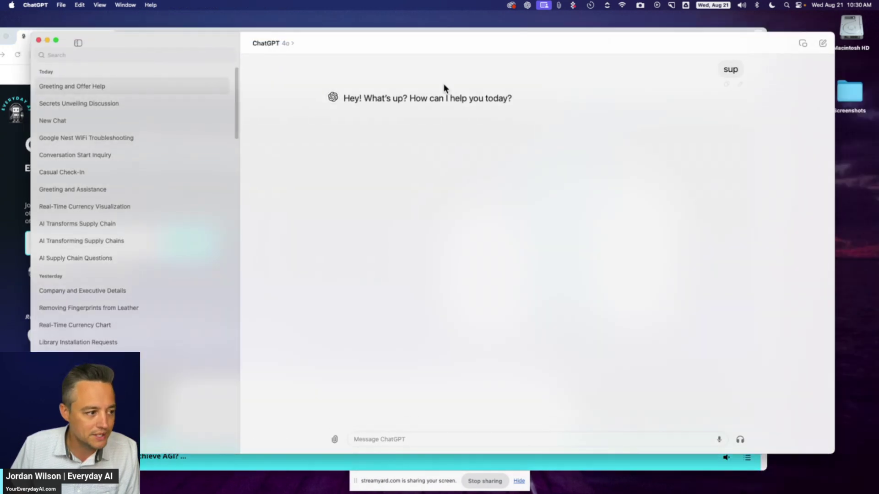
- Minimize the ChatGPT app window, then summon and dismiss the quick message bar
left_click(47, 40)
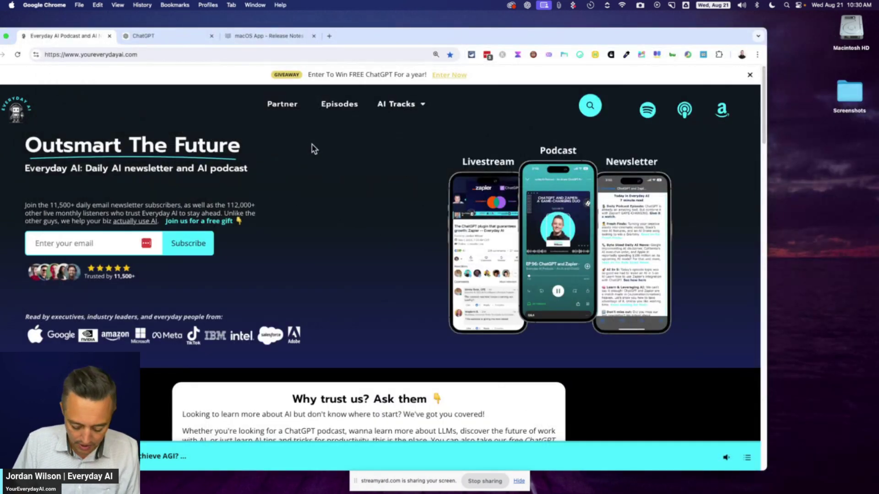
key("alt+space")
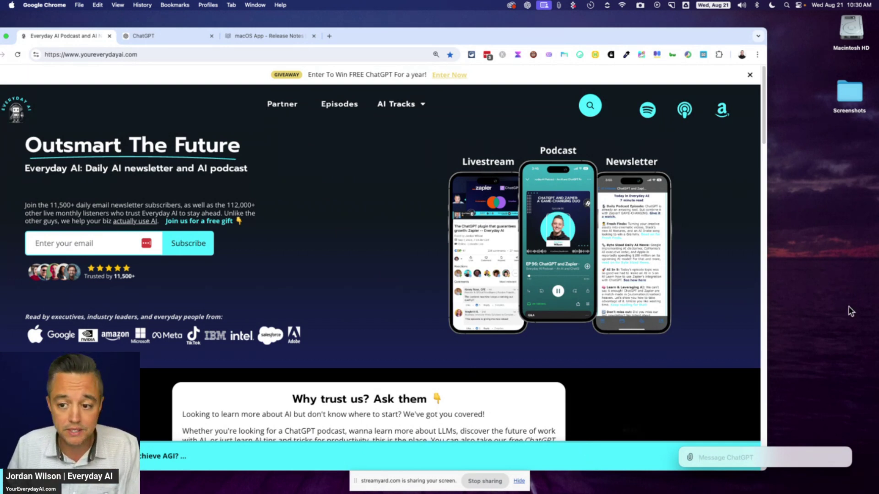
key("Escape")
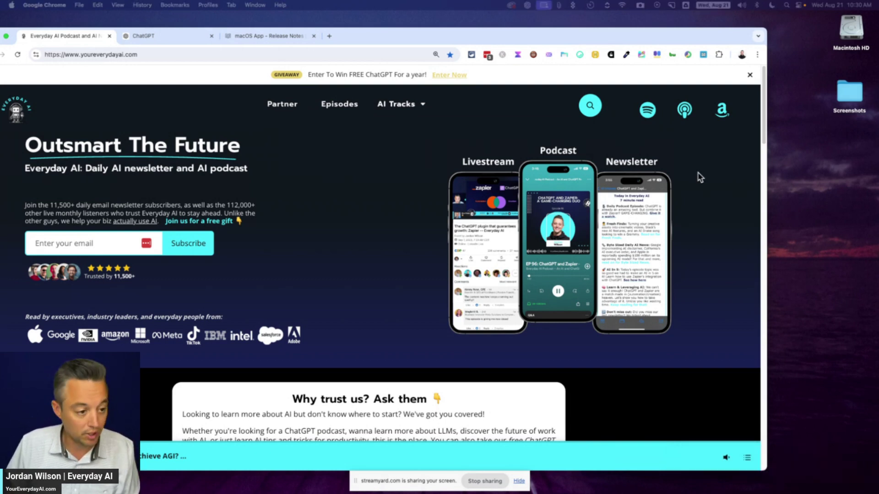
- Switch to the macOS App release notes tab and try attaching a Chrome window screenshot, then discard it
left_click(250, 36)
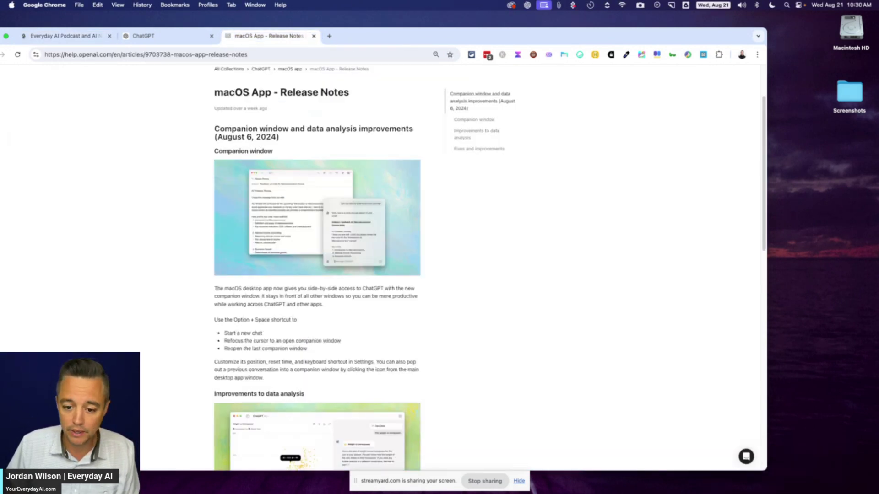
key("alt+space")
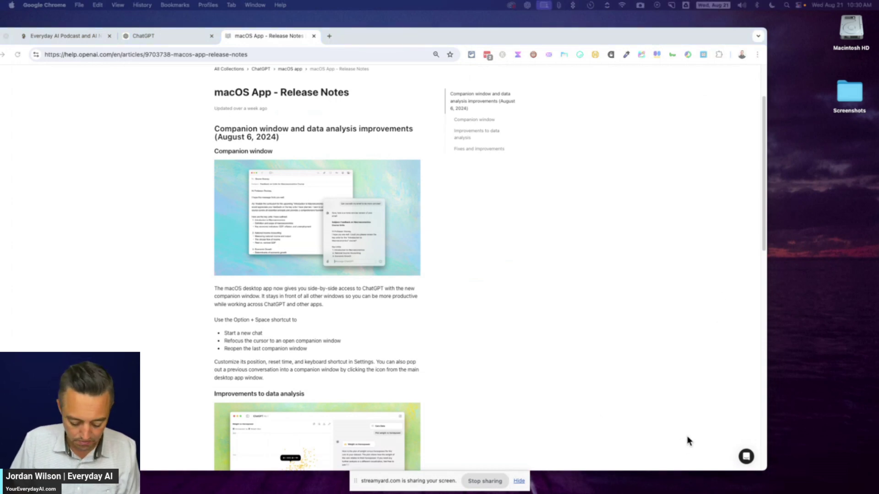
key("alt+space")
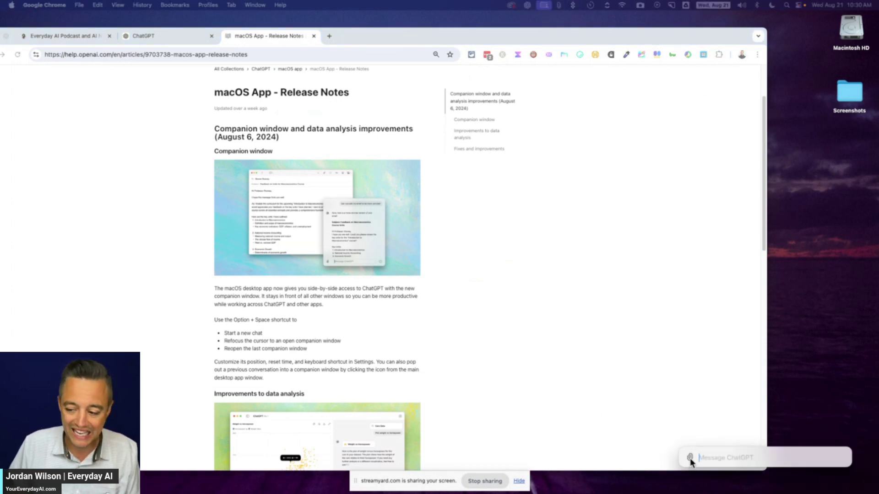
left_click(690, 458)
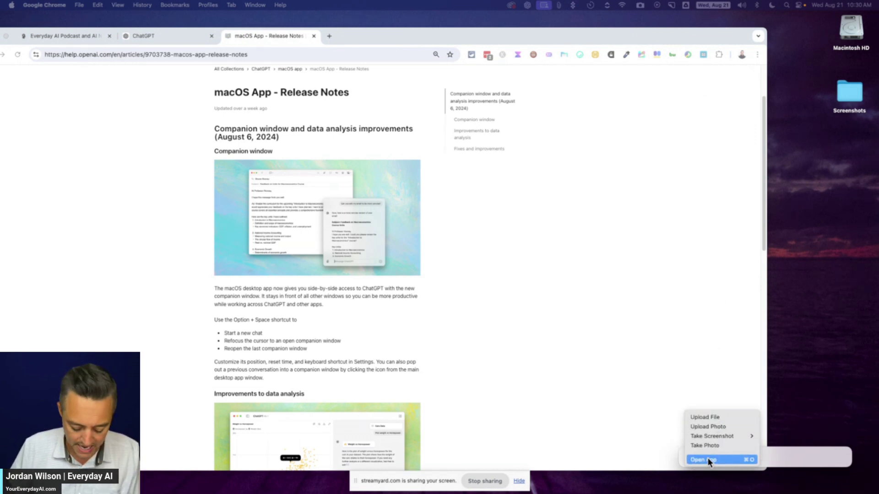
mouse_move(716, 439)
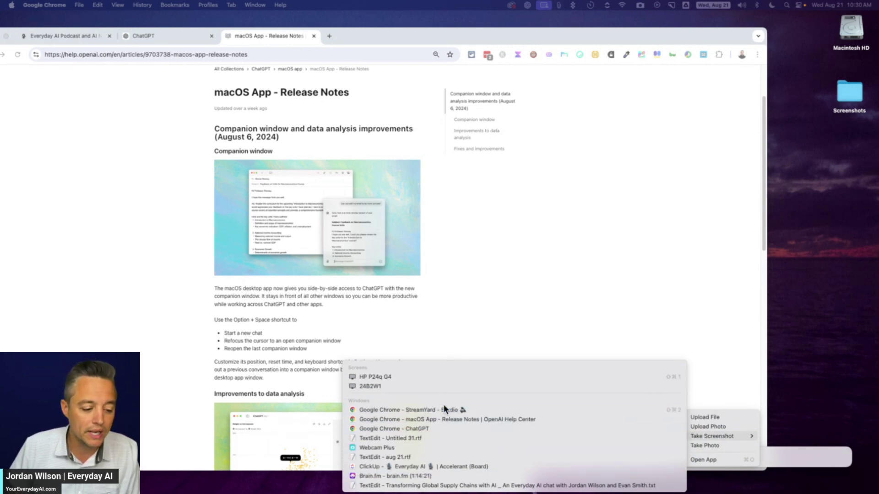
left_click(756, 457)
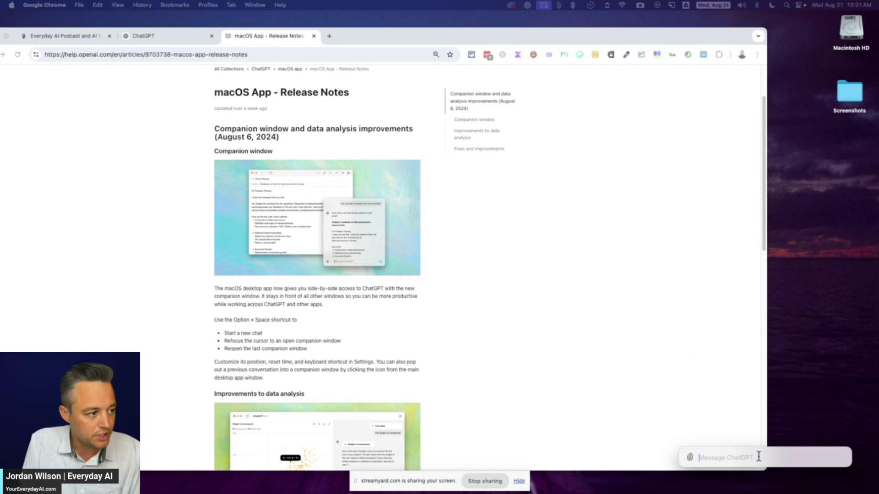
type("chrome")
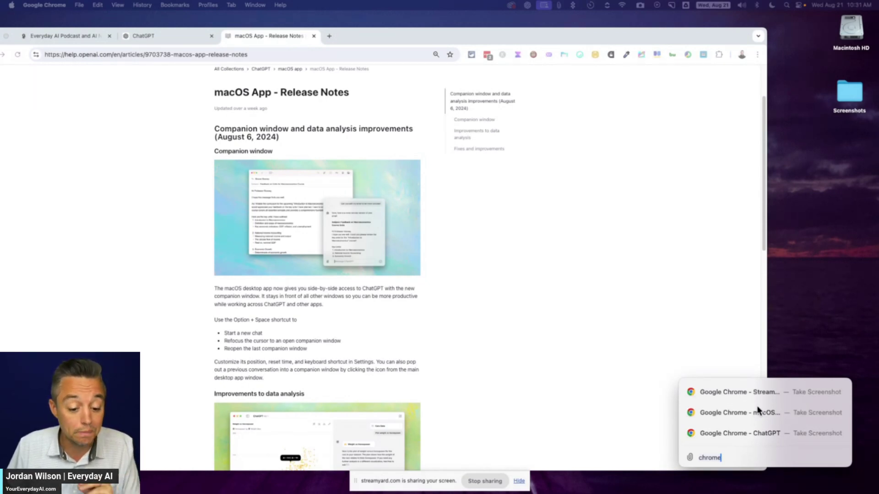
left_click(748, 433)
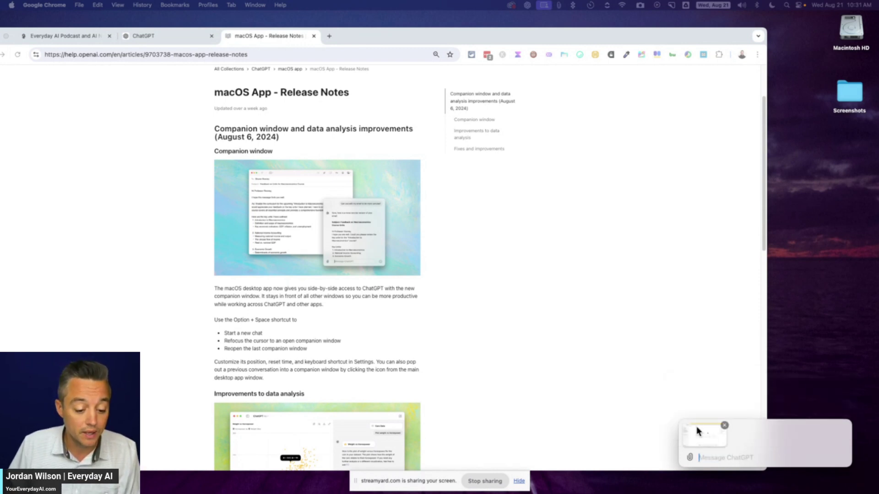
left_click(725, 427)
left_click(702, 399)
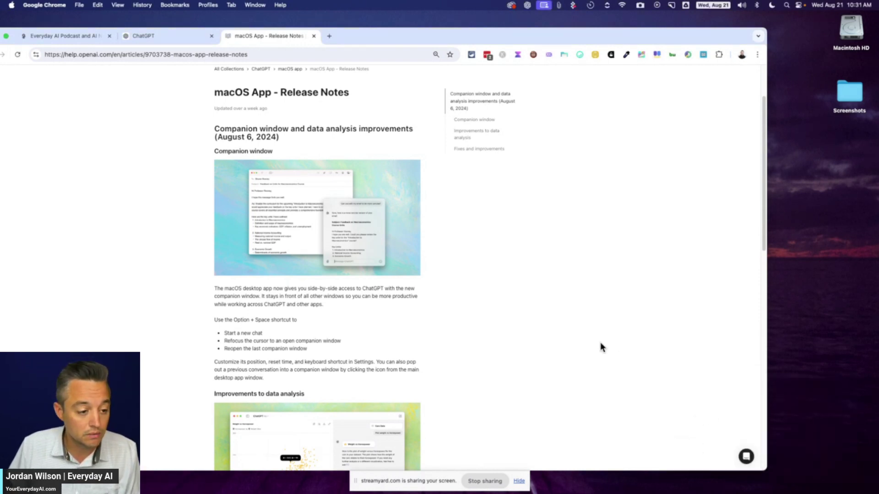
- Attach a screenshot of the release-notes Chrome window and send 'Explain this in one sentence'
key("alt+space")
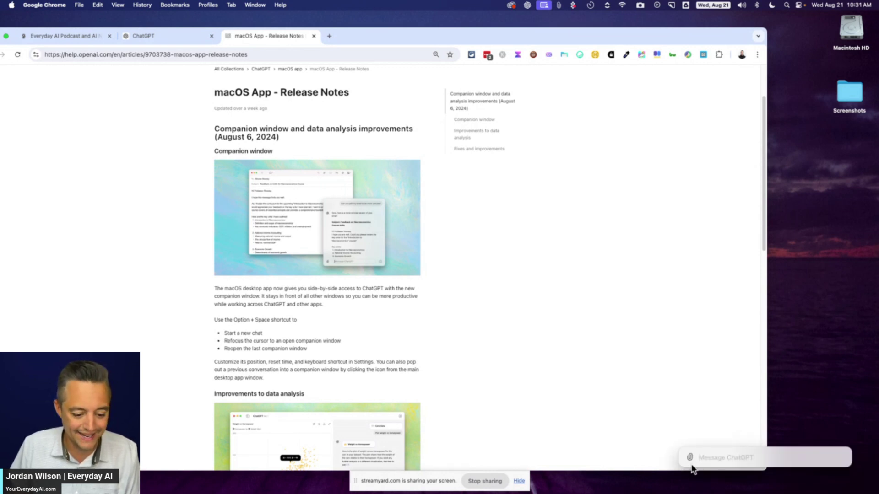
left_click(691, 458)
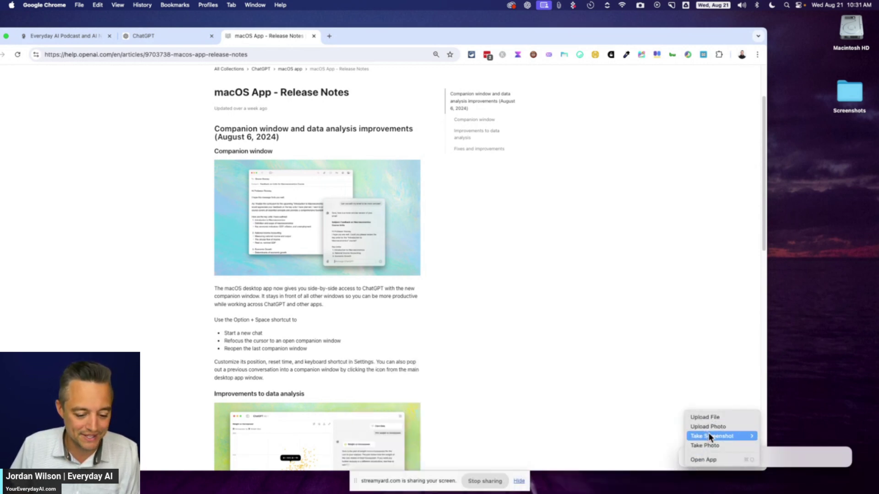
mouse_move(715, 435)
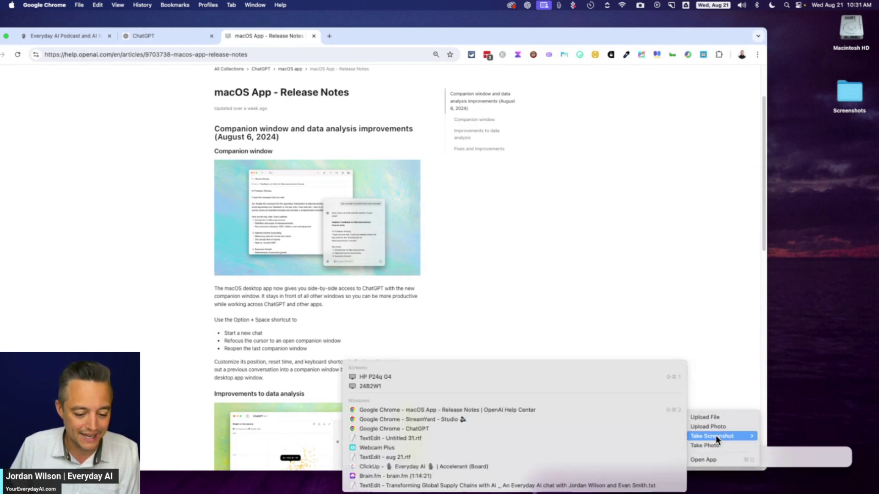
left_click(450, 411)
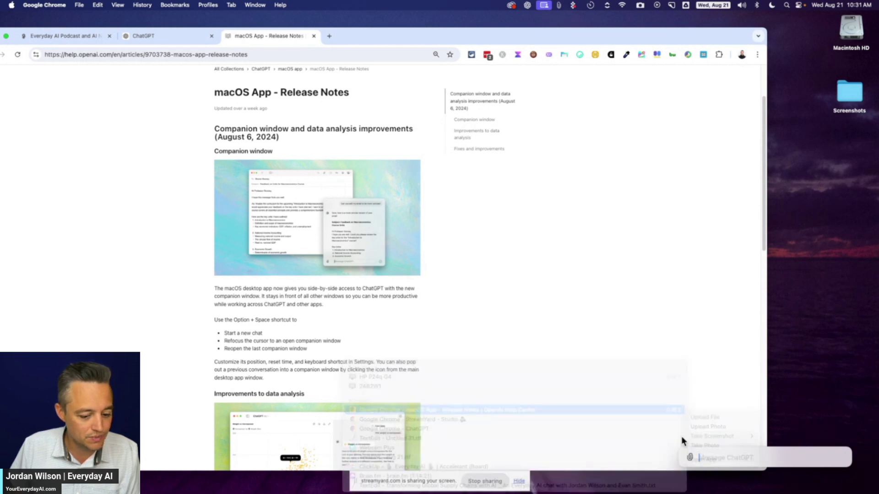
type("Explain this in")
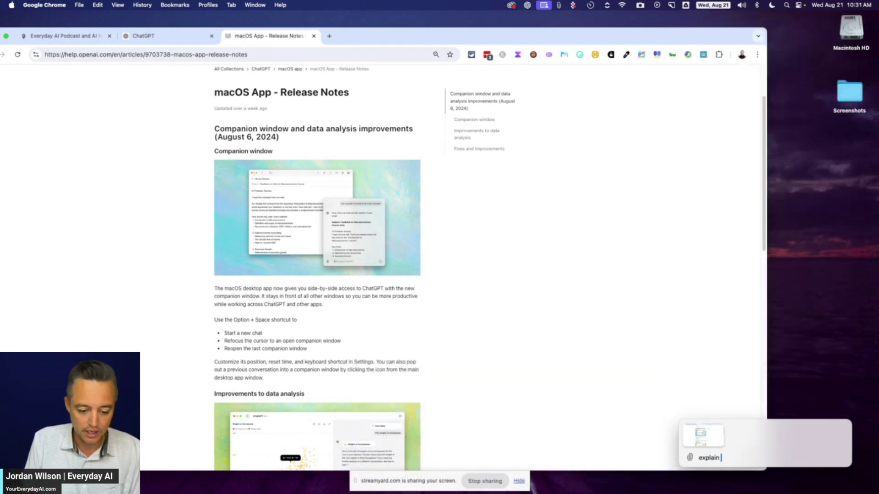
type(" one sentence")
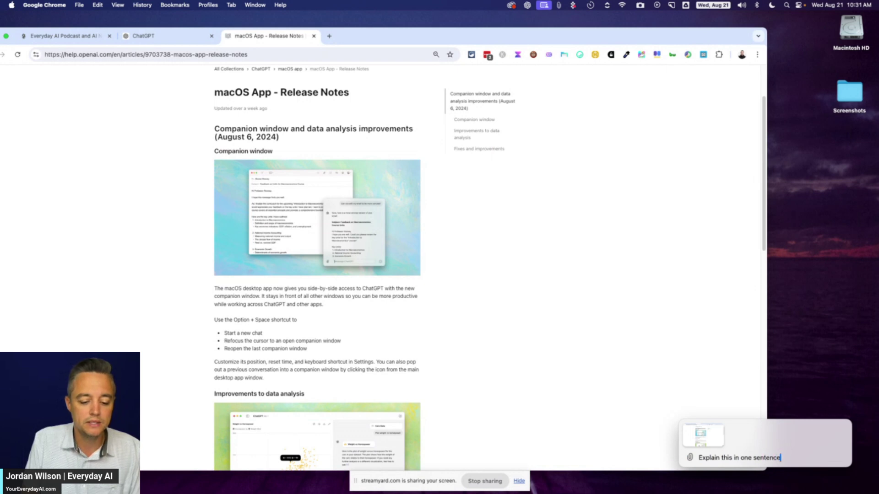
key("Return")
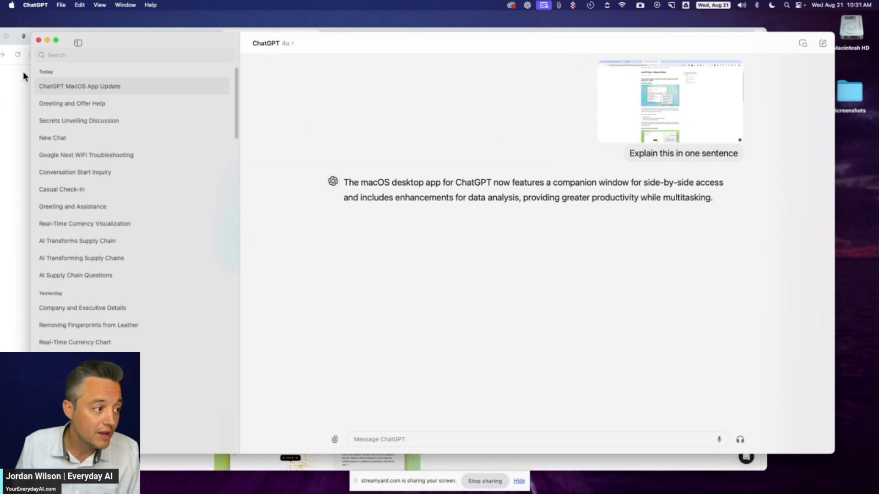
- Pop the chat into a companion window, attach a webcam photo of the Nest WiFi spec label, and grant Photos full access
left_click(803, 44)
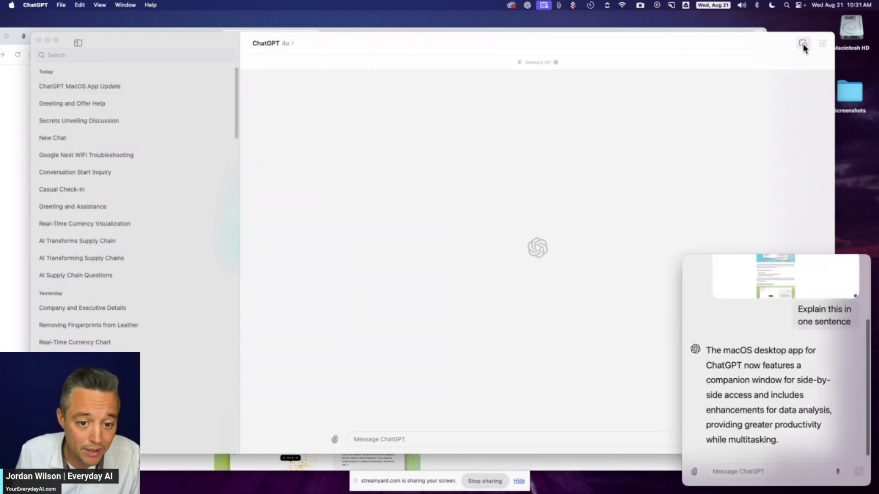
left_click(694, 473)
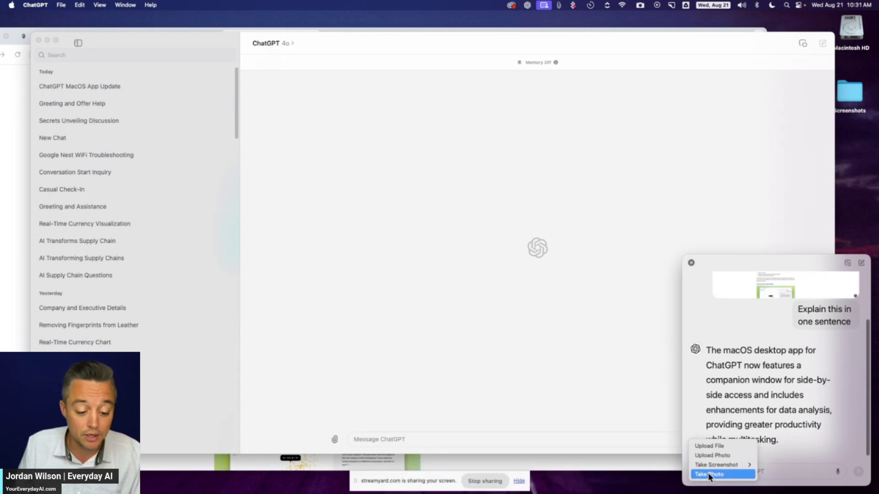
left_click(707, 473)
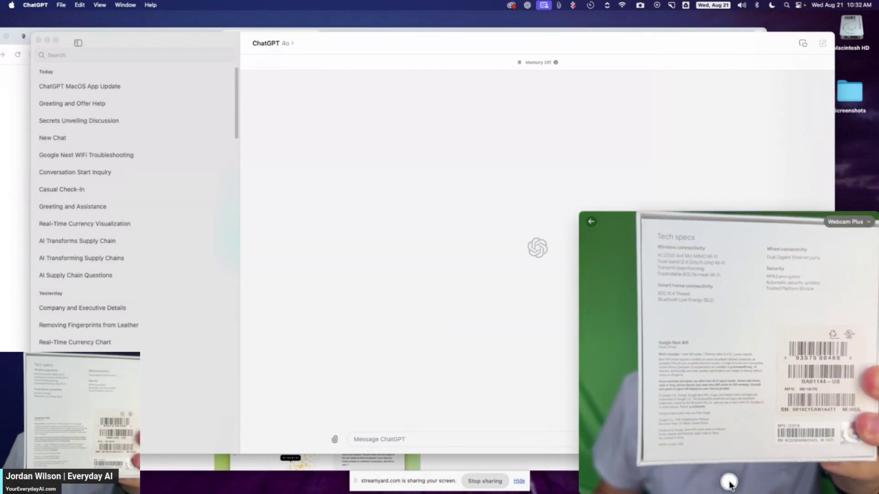
left_click(729, 482)
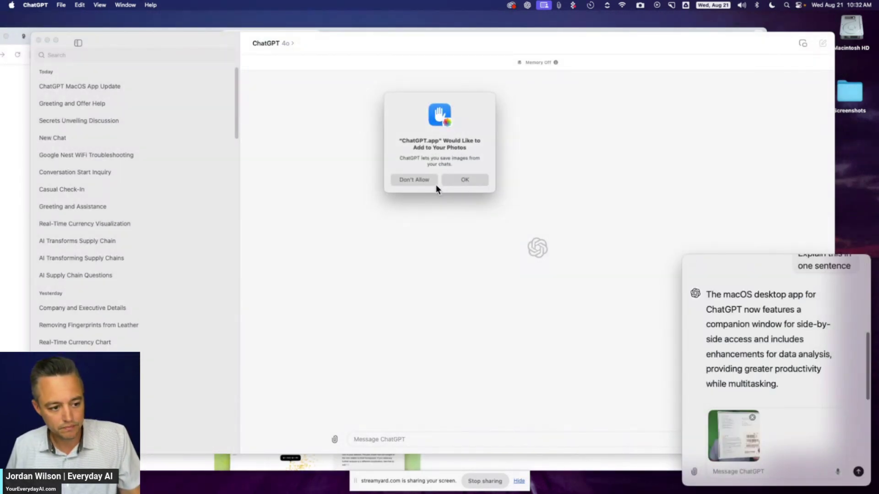
left_click(454, 182)
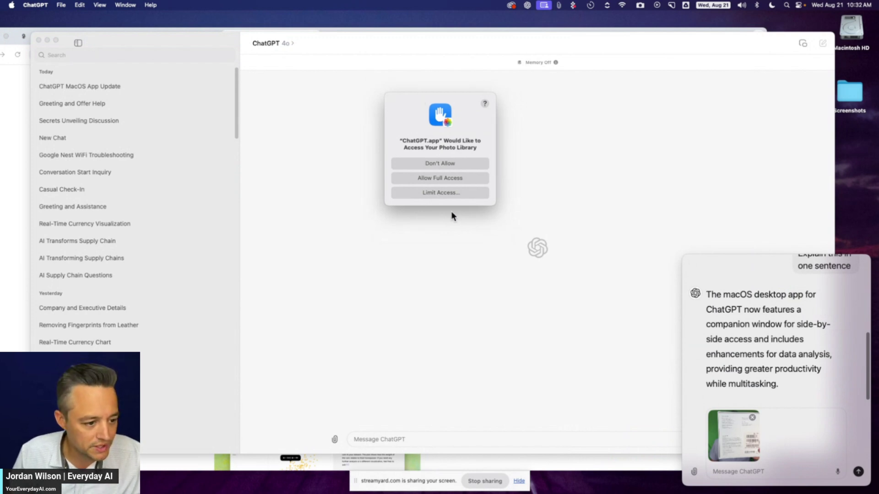
left_click(444, 174)
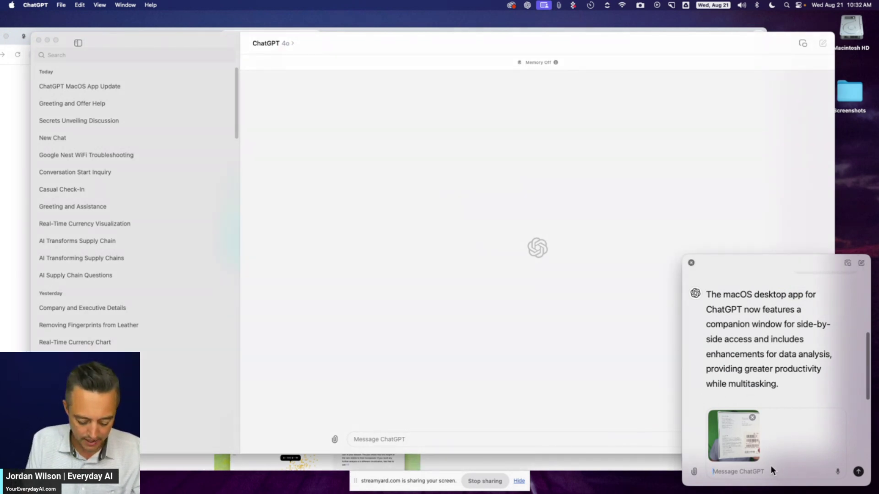
- Send the photo with 'My wifi has been finicky. please help me troubleshoot', fixing typos first
type("My wifi")
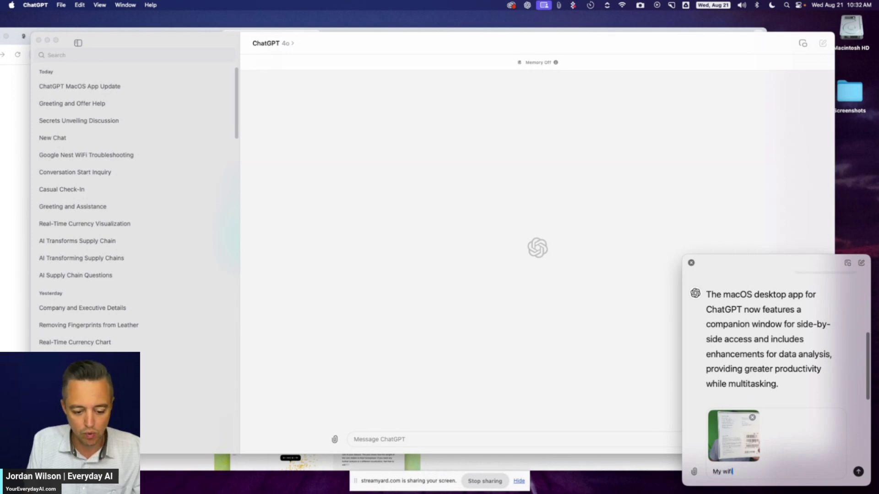
type(" has been flick")
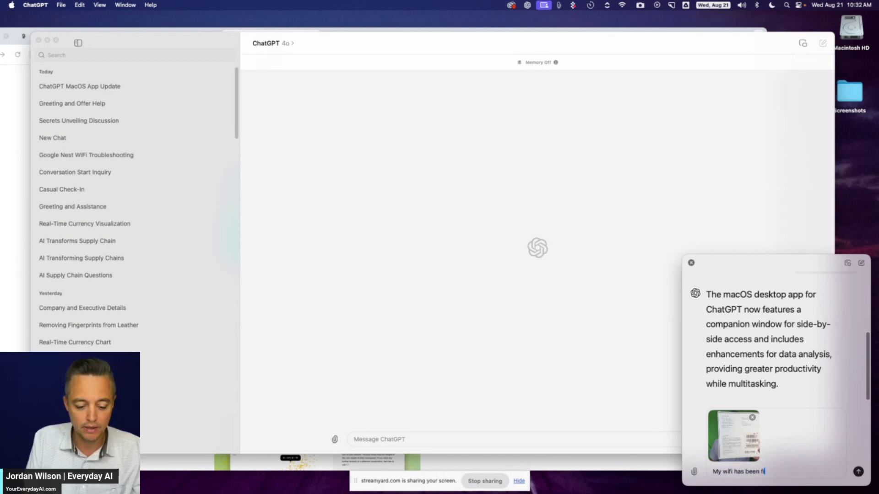
key("BackSpace")
key("BackSpace")
key("BackSpace")
key("BackSpace")
type("inicky")
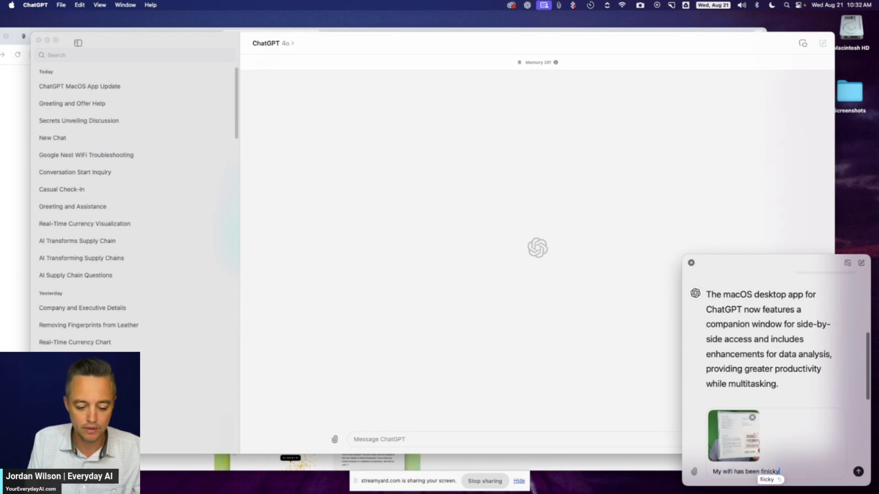
type(". plea")
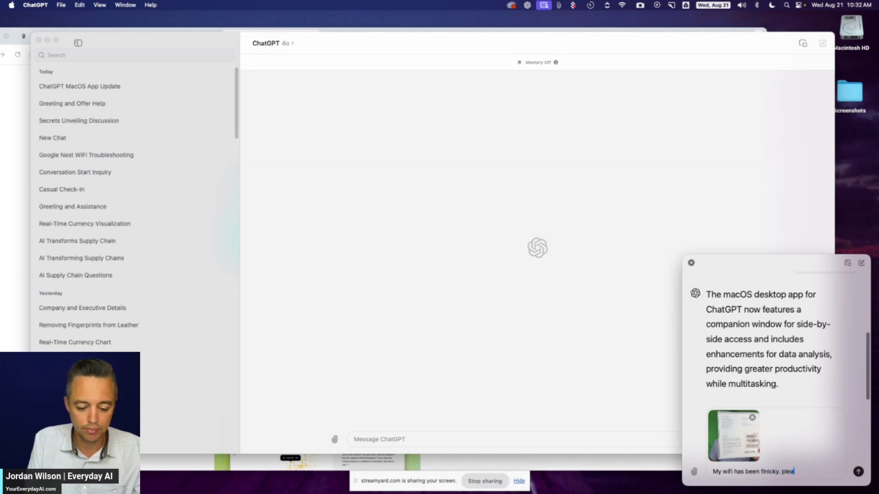
type("se help me tourb")
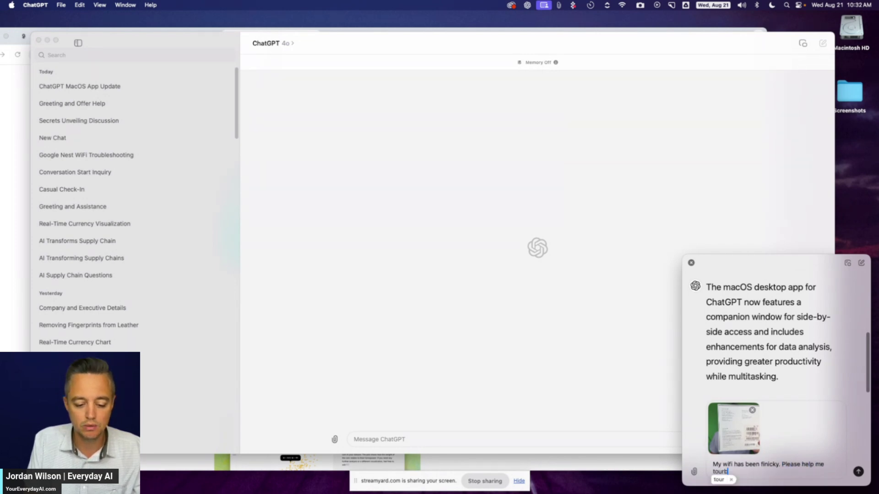
type("eshoot")
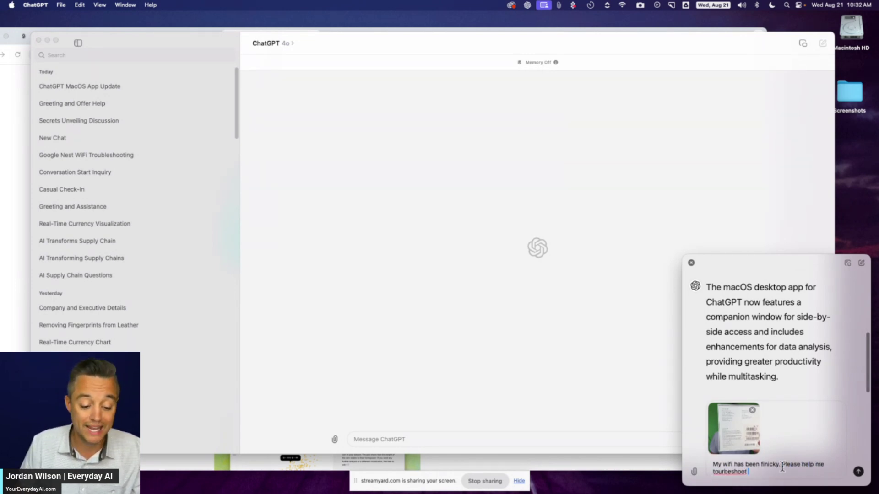
right_click(723, 471)
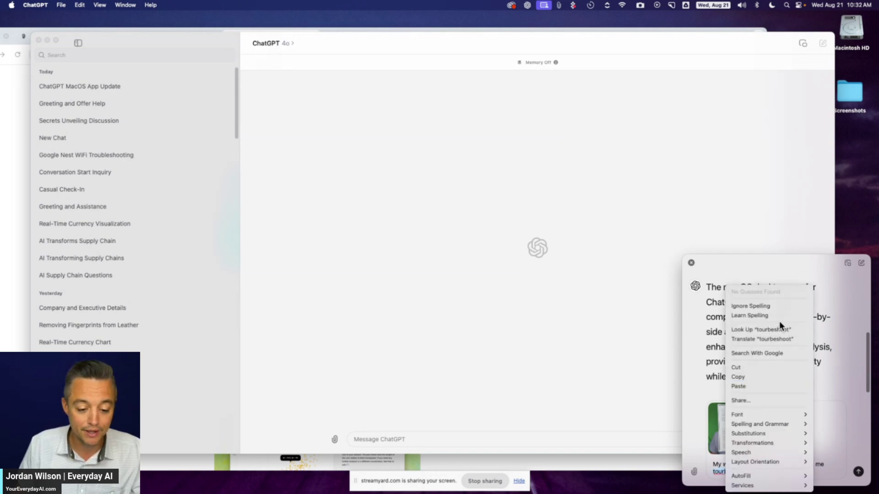
left_click(847, 349)
double_click(726, 471)
type("tro")
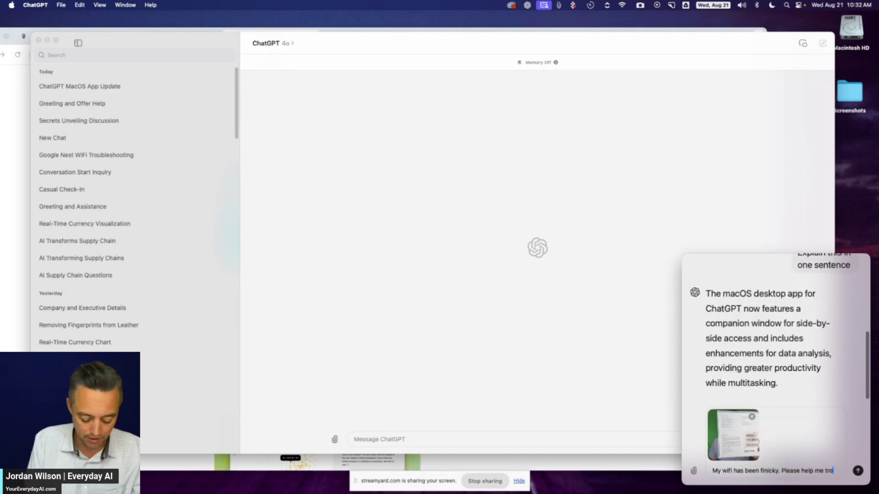
type("bleshootubleshoot")
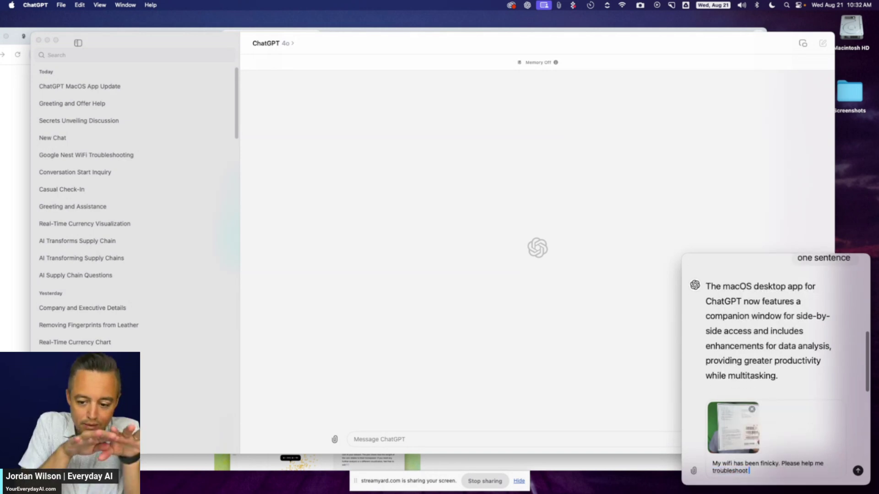
key("Return")
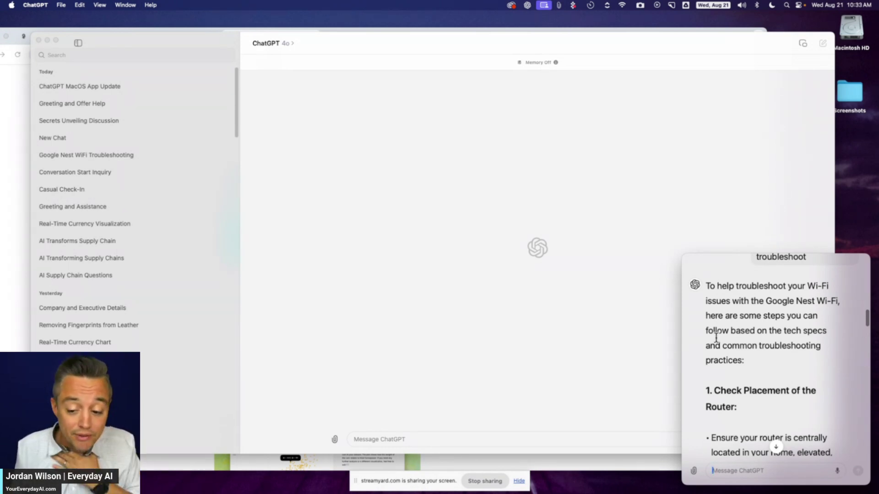
- Move the Wi-Fi troubleshooting conversation from the companion window into the main app window and focus it
scroll(728, 339, "down", 10)
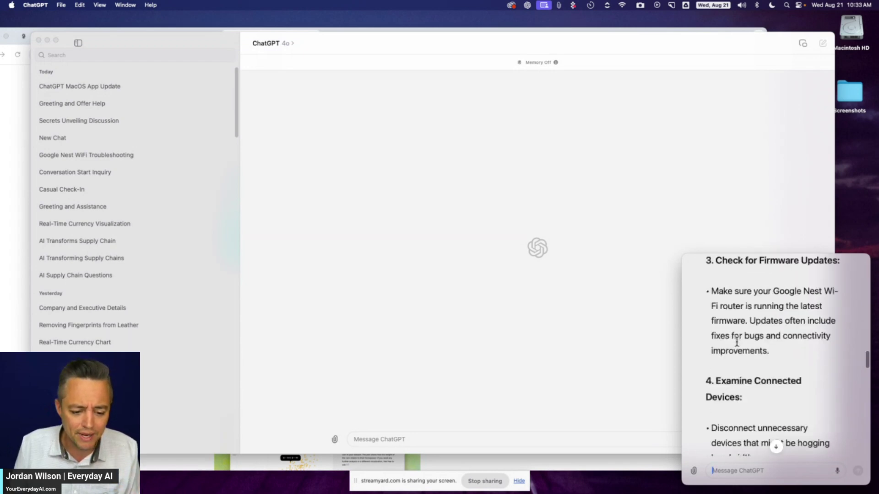
scroll(737, 343, "up", 15)
left_click_drag(762, 269, 673, 201)
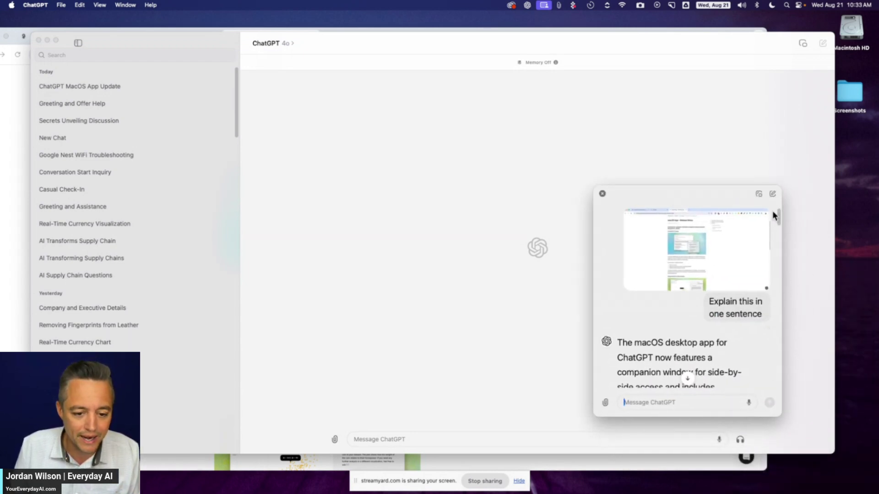
left_click(758, 195)
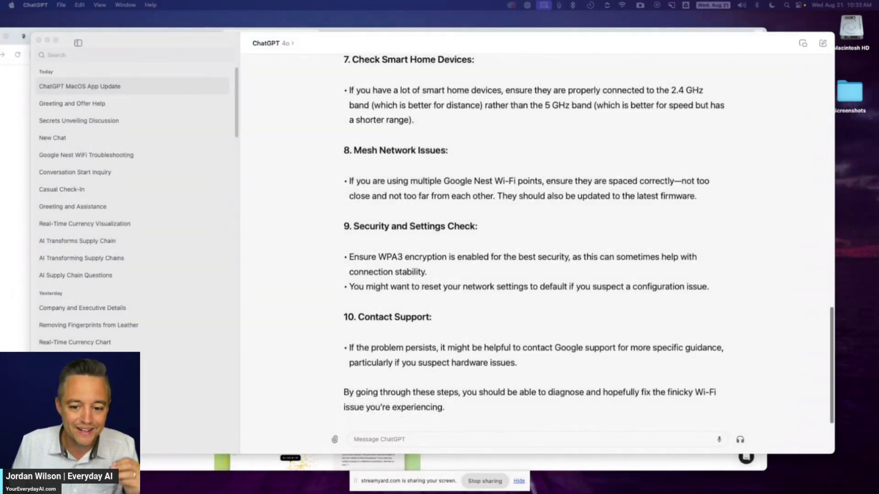
left_click(785, 198)
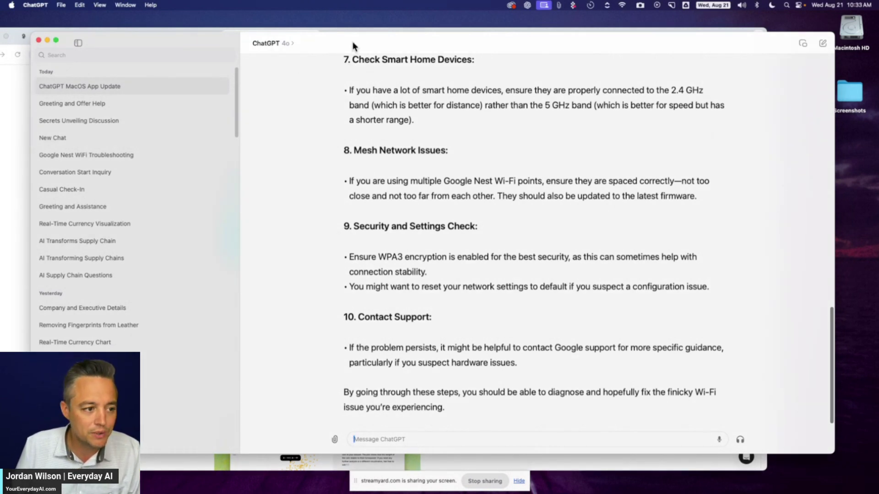
left_click_drag(353, 42, 364, 55)
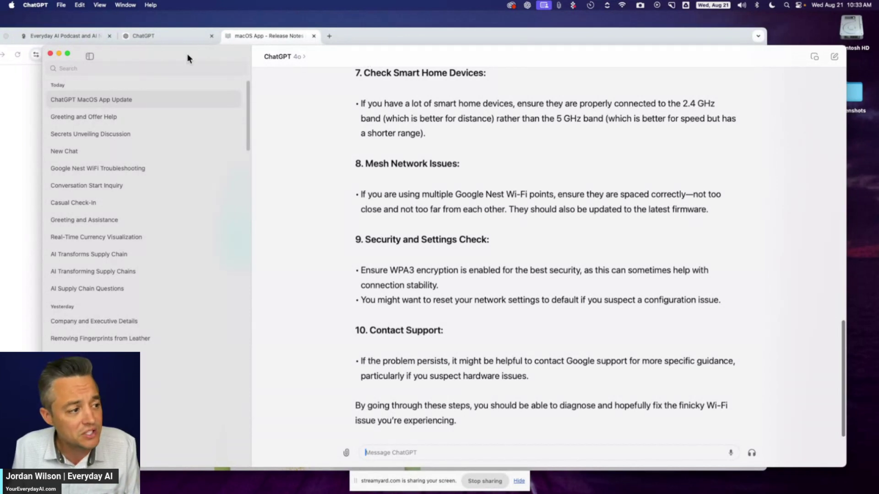
- In Chrome's ChatGPT tab, search the page for 'pizza', find no matches, and clear the search term
left_click(190, 35)
left_click_drag(399, 37, 449, 32)
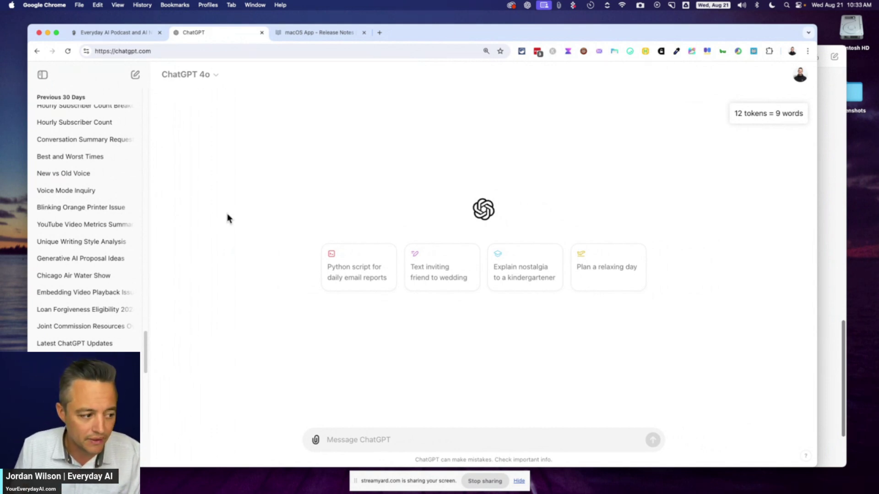
key("super+f")
type("pizza")
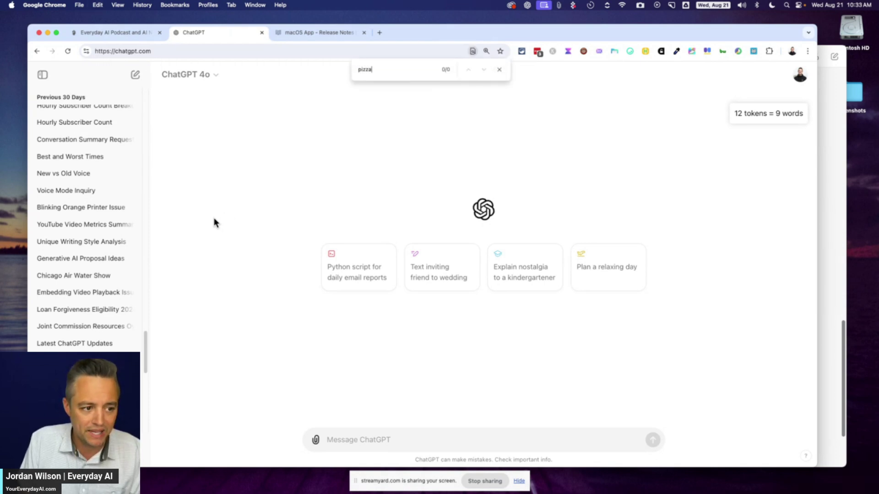
key("super+a")
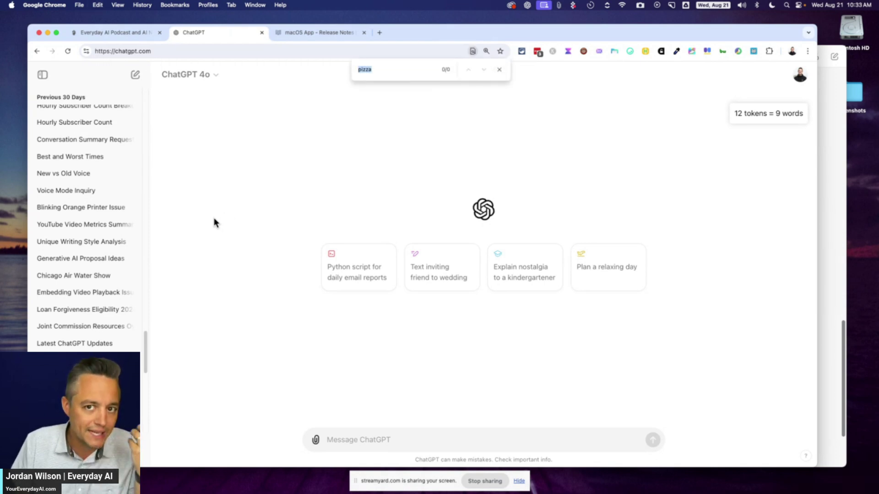
key("BackSpace")
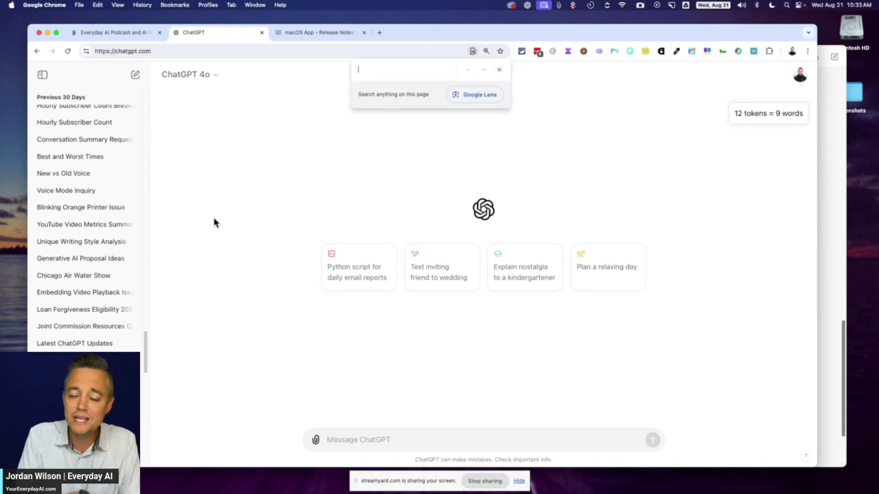
- Search past chats for 'pizza' and open the Price Per Inch Calculation conversation
left_click(824, 146)
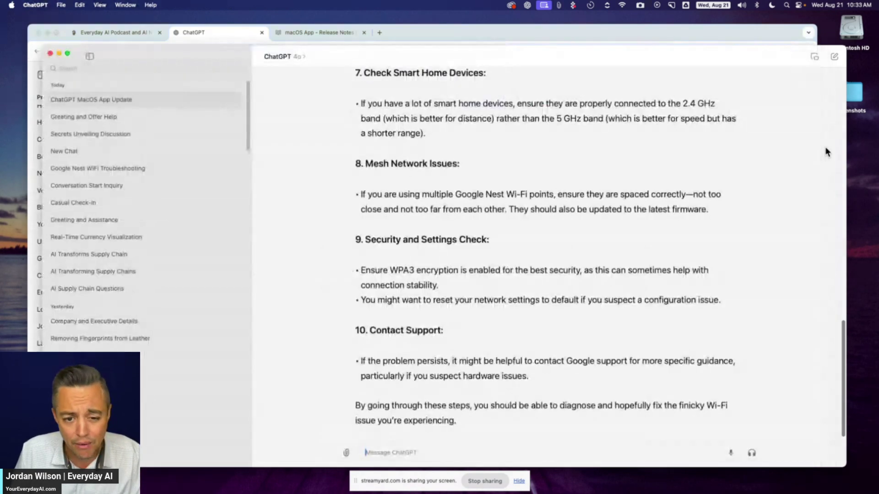
left_click(131, 69)
type("plzza")
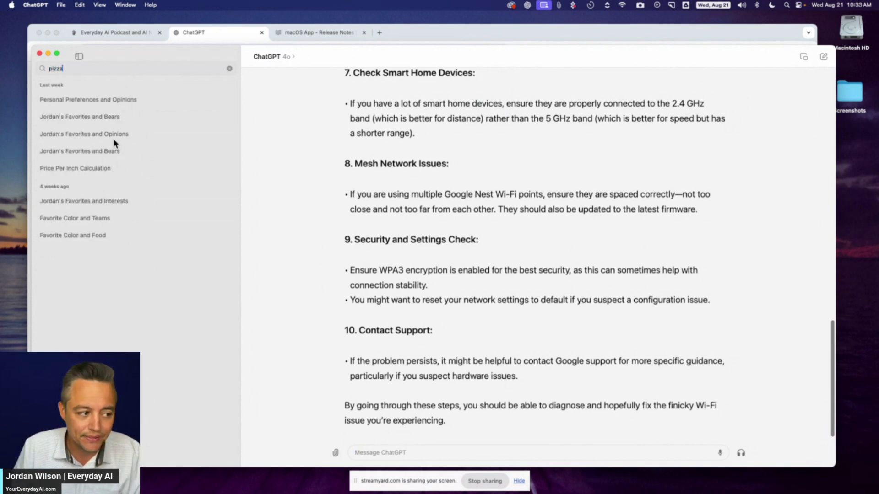
left_click(99, 169)
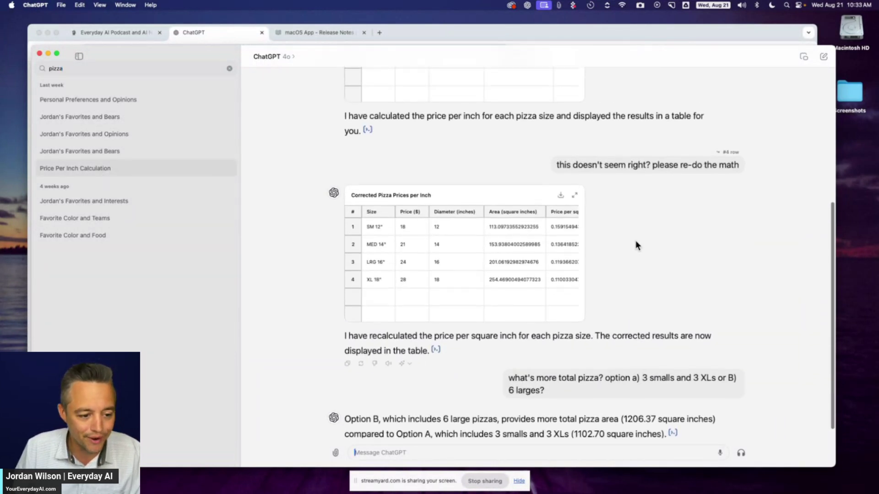
- Review the price-per-inch chat, then open the favorites and Bears conversation
scroll(634, 241, "up", 5)
scroll(634, 242, "down", 6)
scroll(634, 243, "up", 5)
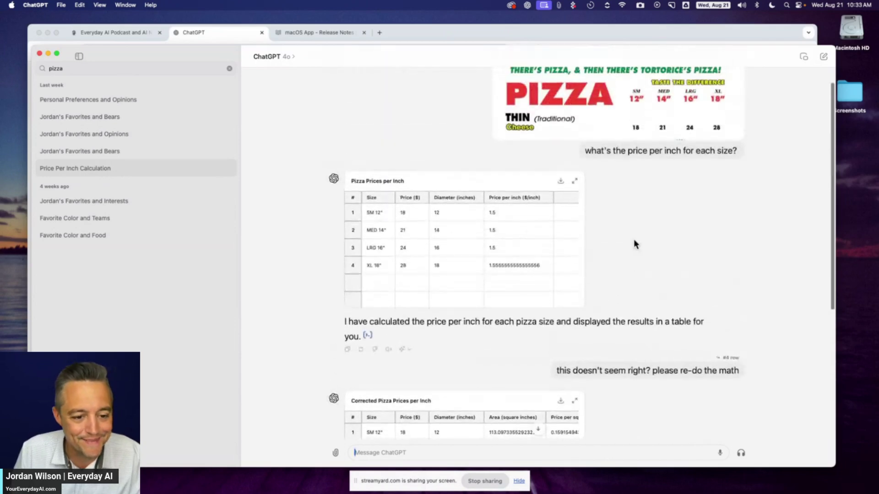
scroll(636, 241, "down", 4)
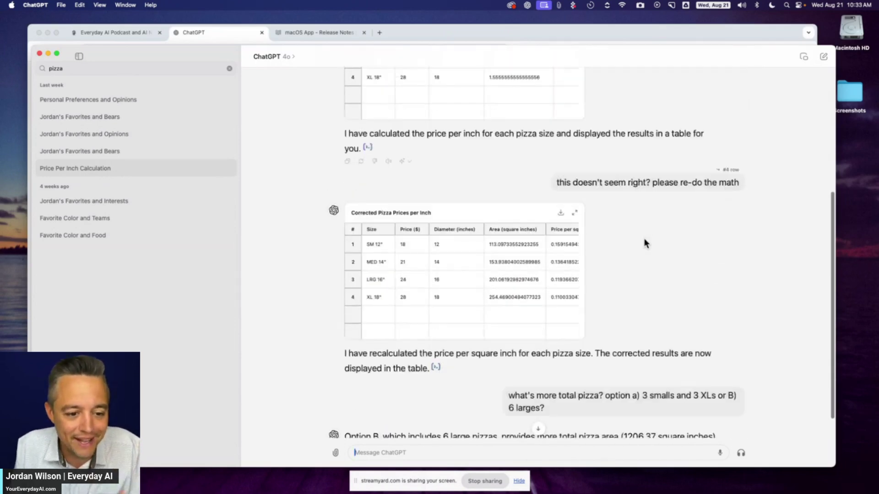
scroll(644, 240, "up", 4)
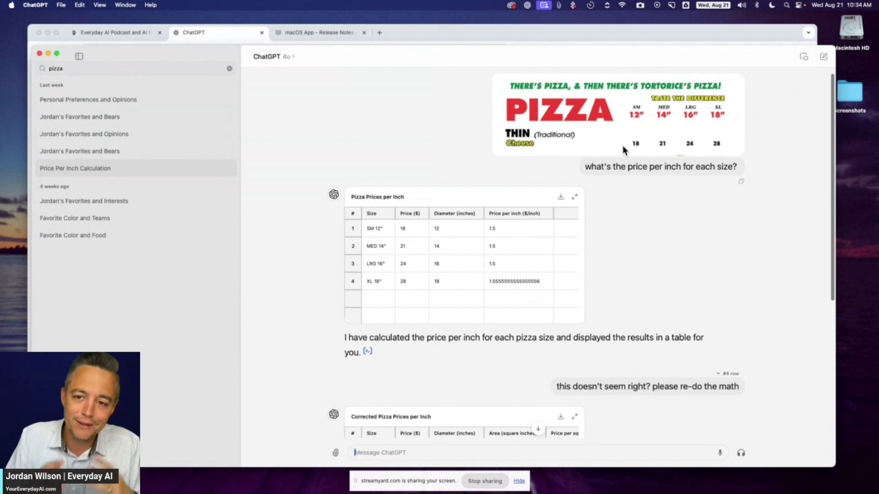
scroll(622, 145, "down", 5)
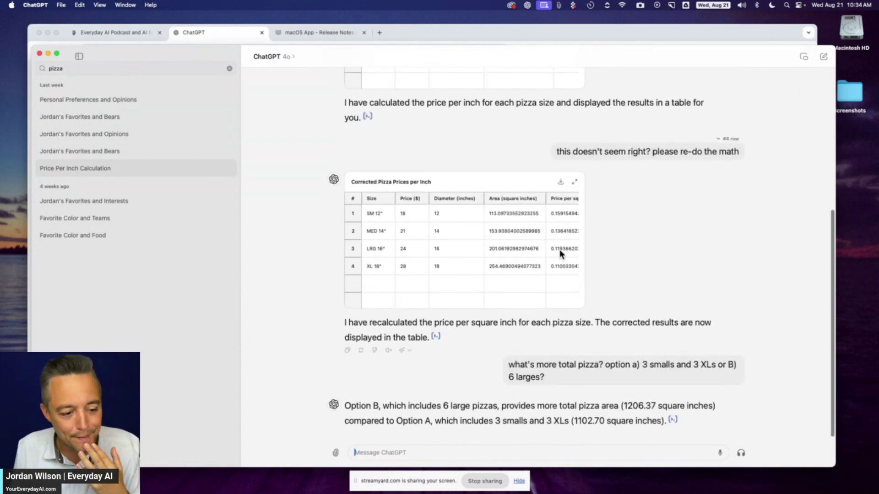
scroll(531, 267, "right", 2)
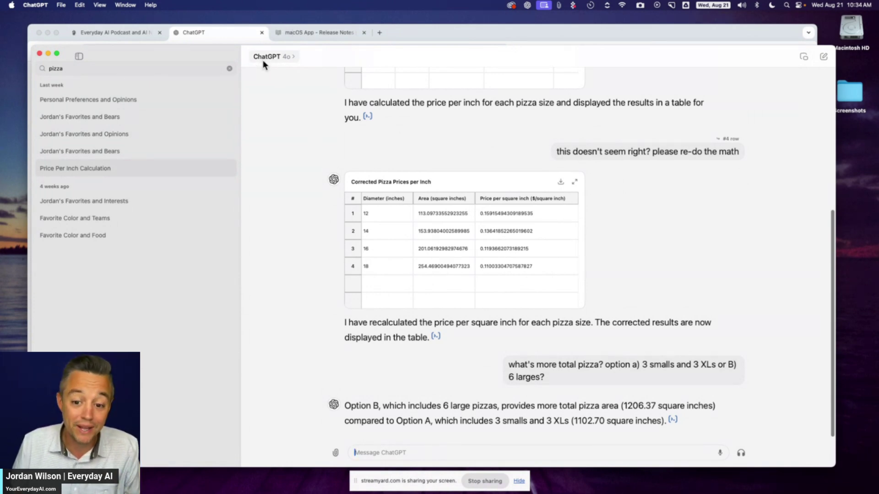
left_click(120, 118)
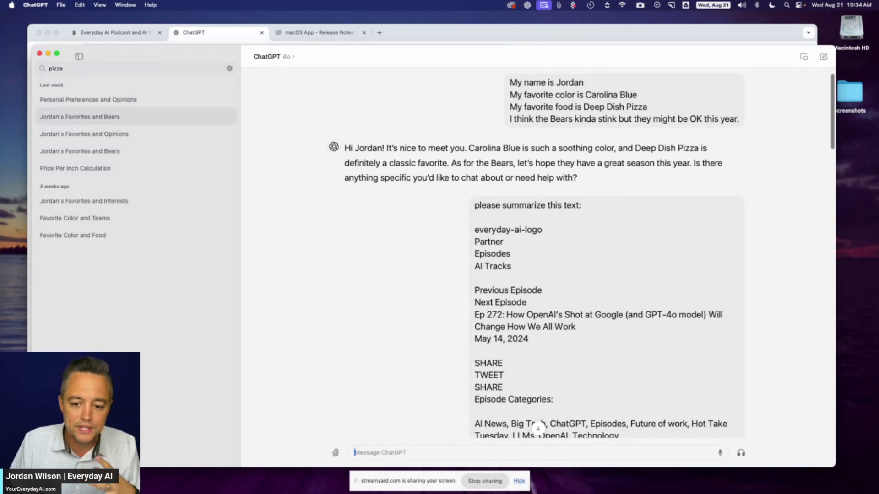
- Compare with the file attachment options in ChatGPT's web version in Chrome
left_click(423, 29)
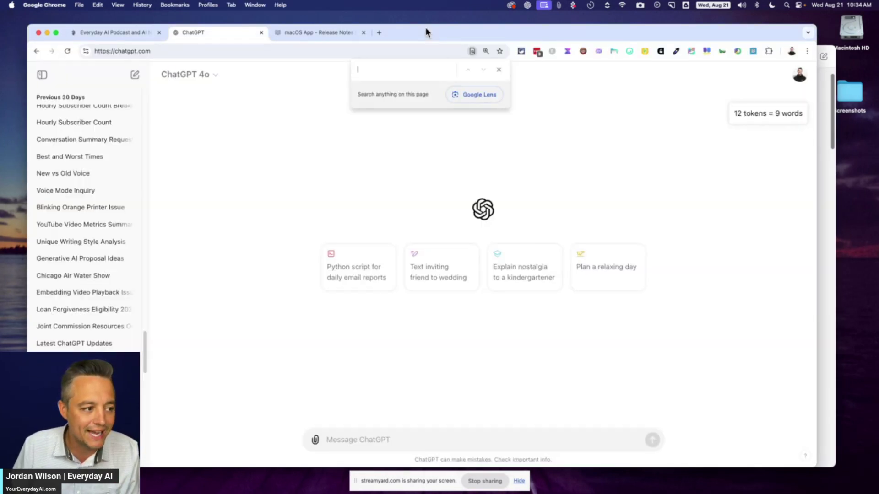
left_click(316, 441)
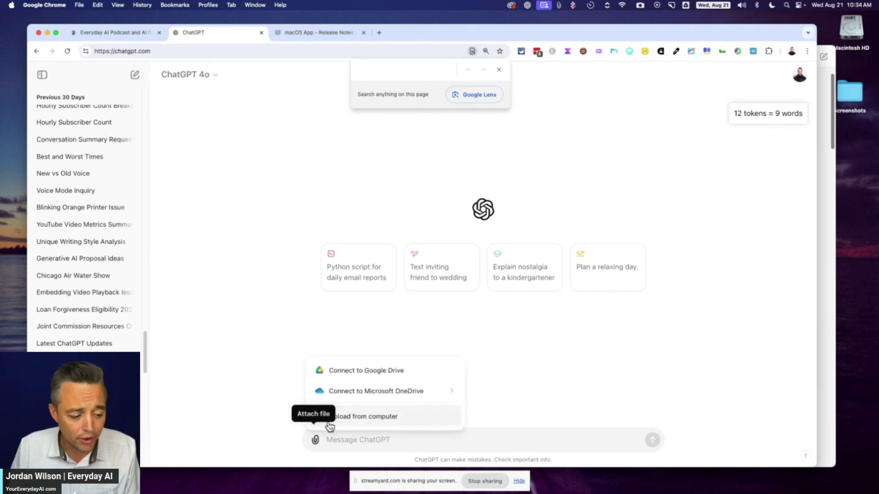
left_click(501, 363)
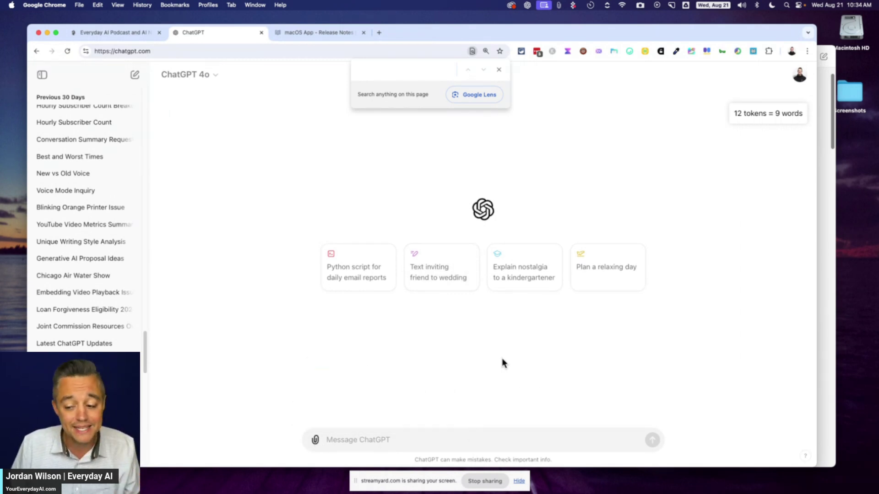
- Bring the favorites chat forward and show the replies recalling Carolina Blue, Deep Dish Pizza and Bears
left_click(825, 147)
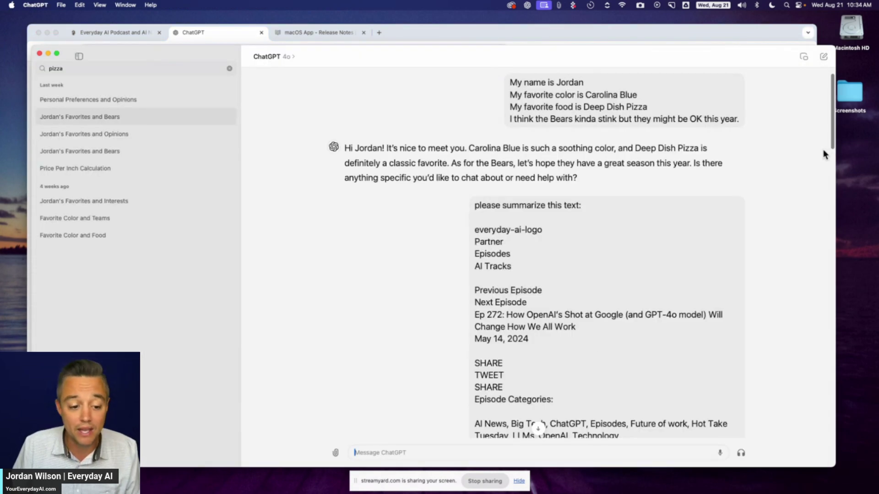
scroll(621, 259, "down", 15)
scroll(614, 281, "up", 15)
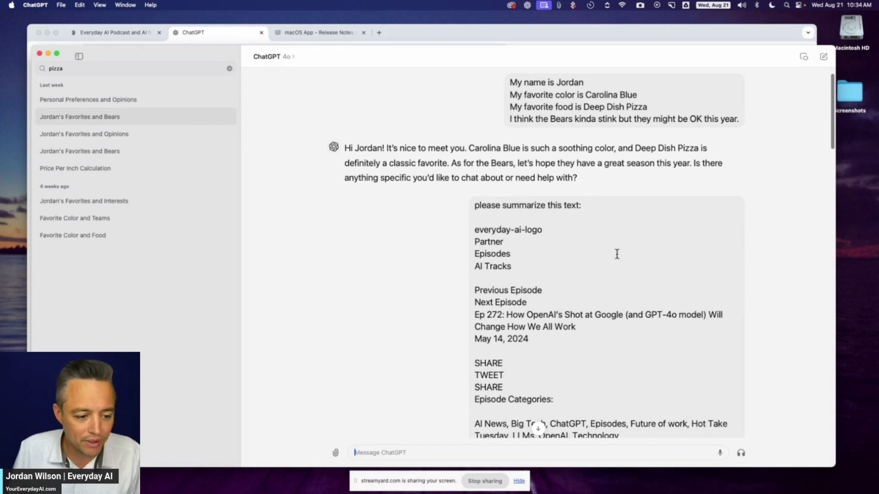
scroll(622, 247, "up", 2)
scroll(625, 243, "down", 15)
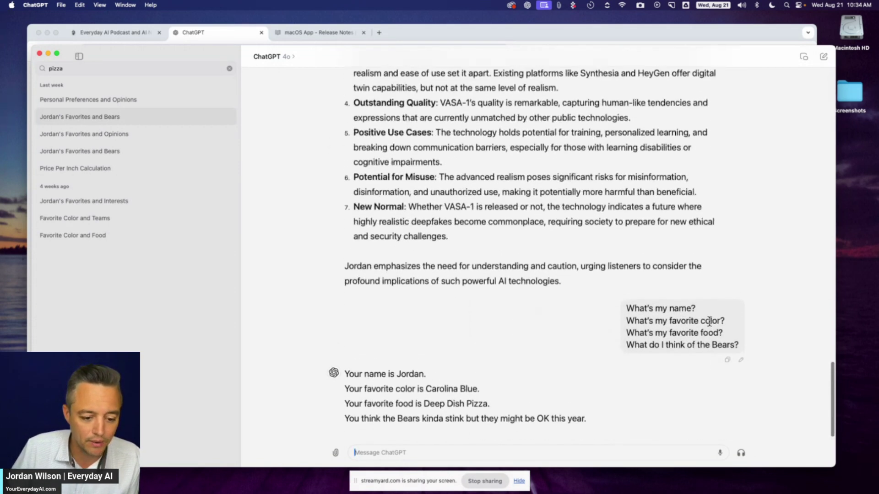
- Ask about the Everyday AI podcast by voice in the favorites chat, then end the voice chat
left_click(741, 453)
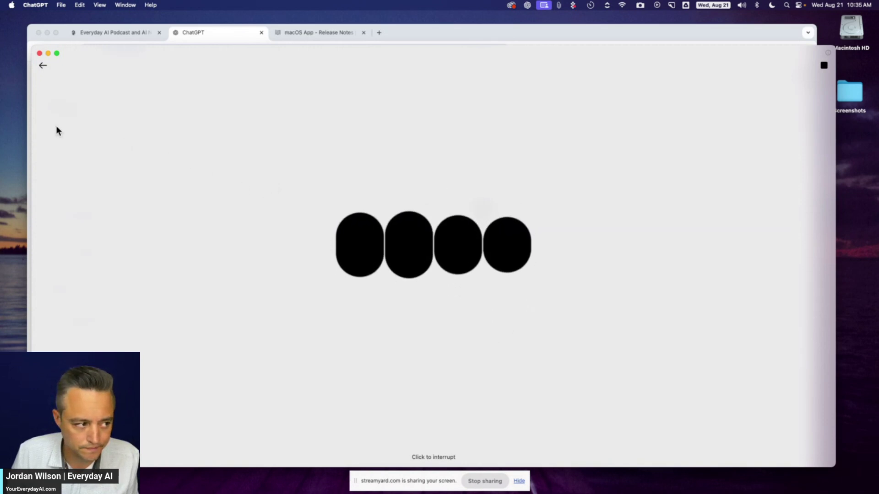
left_click(42, 67)
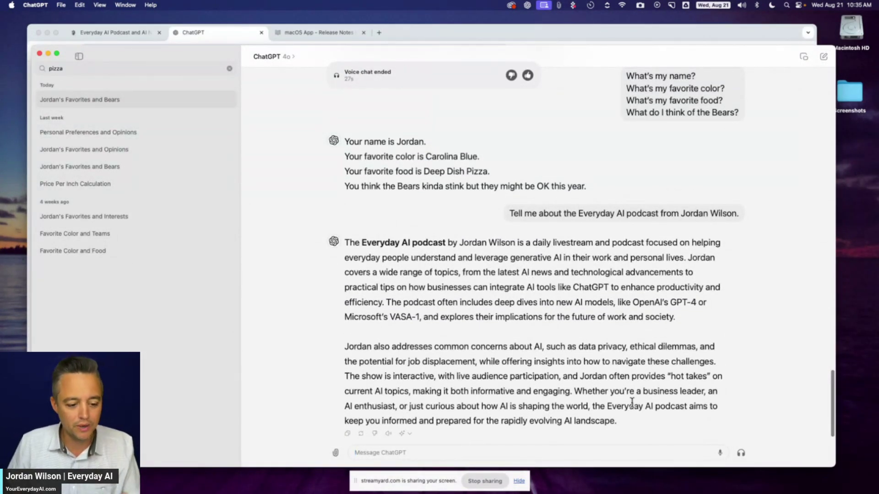
- Select and copy the two-paragraph Everyday AI podcast reply
left_click_drag(626, 420, 360, 225)
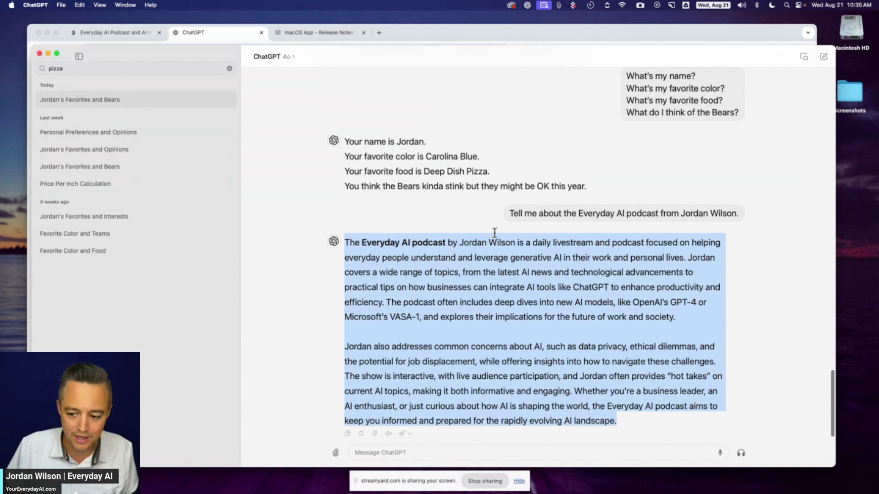
key("super+Tab")
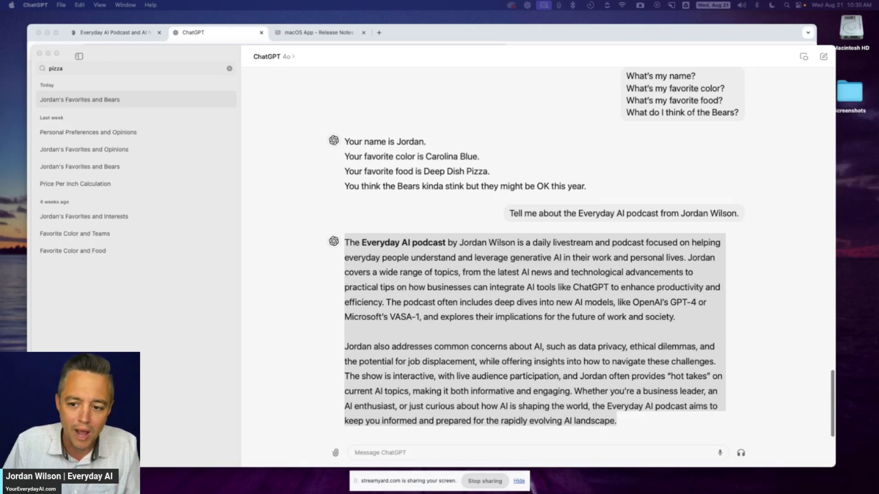
- Show the youreverydayai.com home page in Chrome
left_click(108, 32)
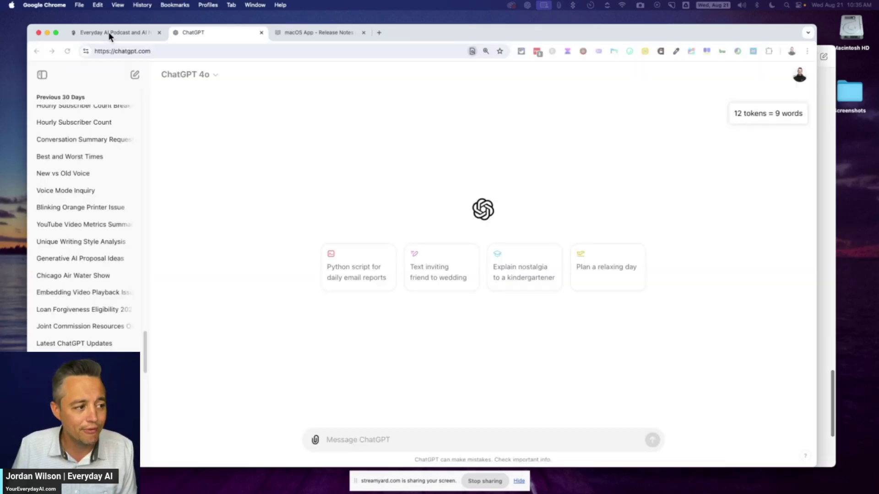
key("alt+space")
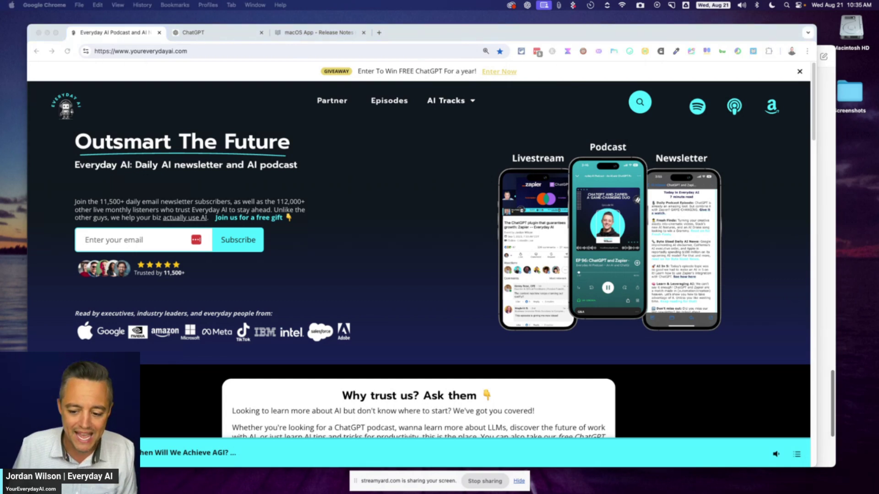